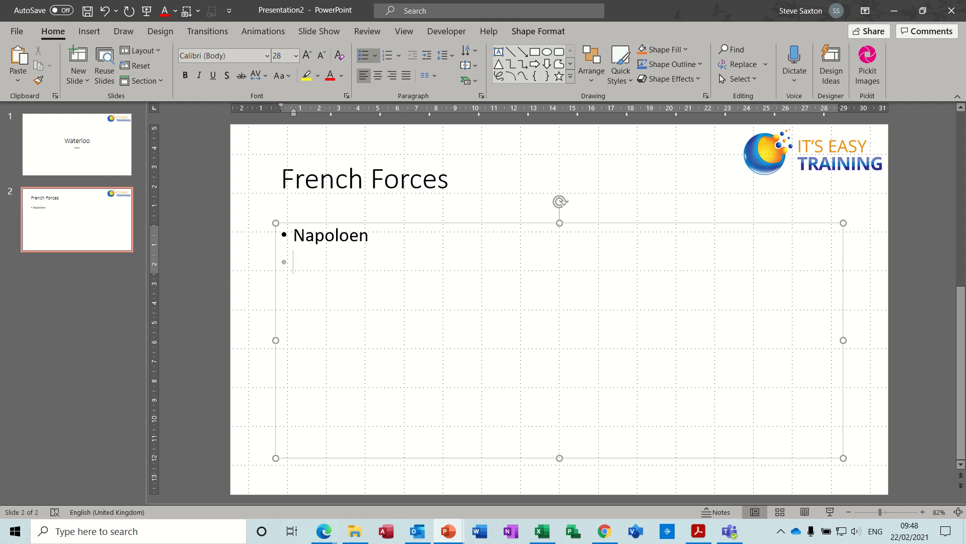
- Add the bullets "Murrat" and "Ney" below the first bullet on the French Forces slide
type("Murrat")
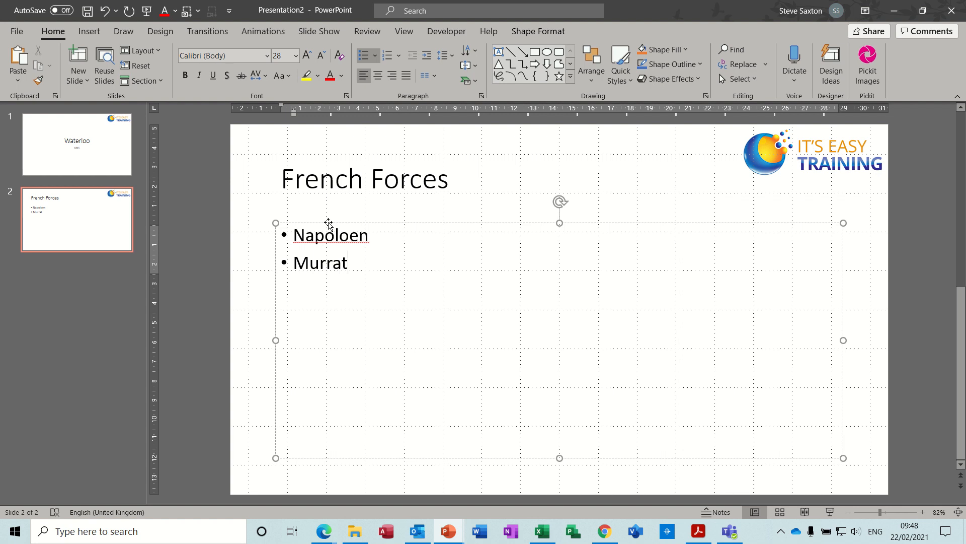
key("Return")
type("Ney")
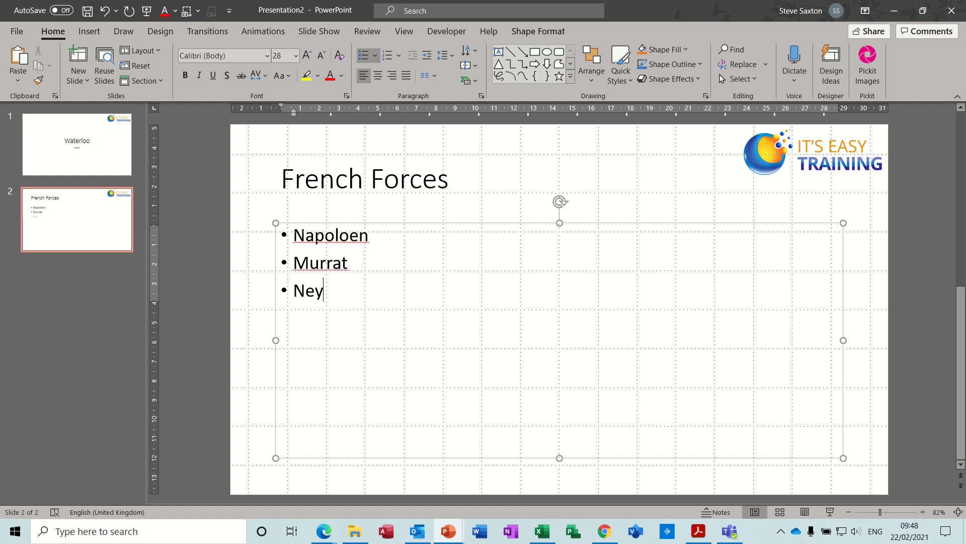
- Correct the spelling of the first two bullets to "Napoleon" and "Murat"
left_click(332, 240)
right_click(332, 240)
left_click(407, 246)
key("BackSpace")
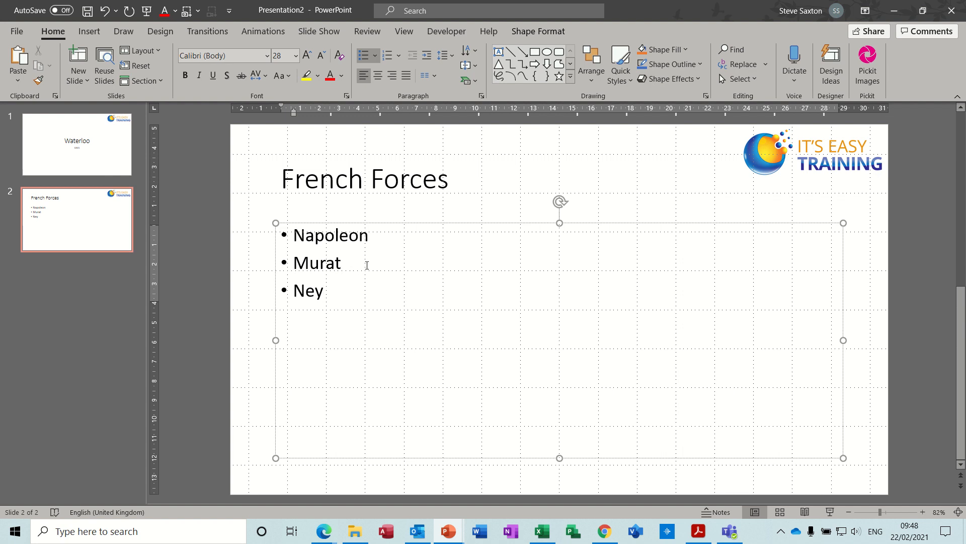
left_click(362, 265)
- Insert the audio file a-point from the computer's Sounds folder onto the French Forces slide
left_click(92, 33)
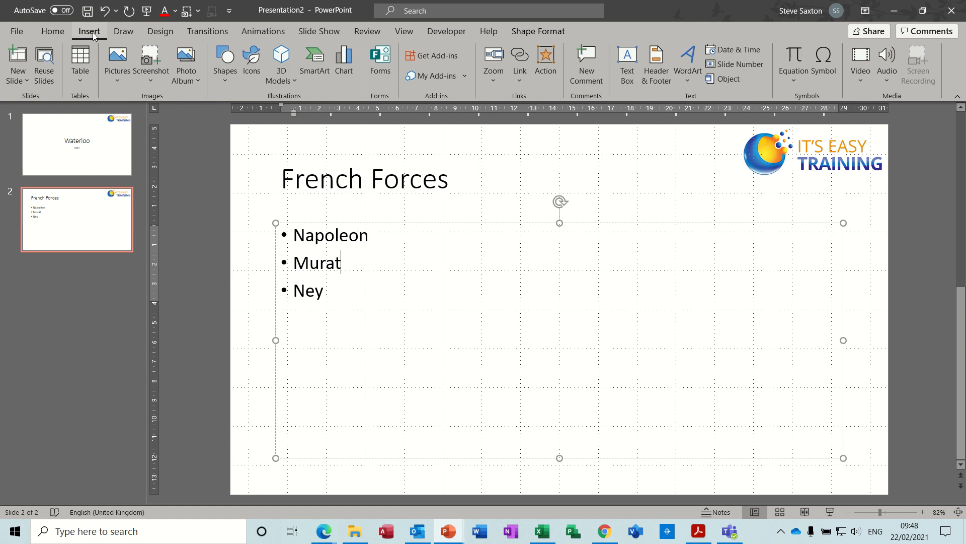
left_click(889, 79)
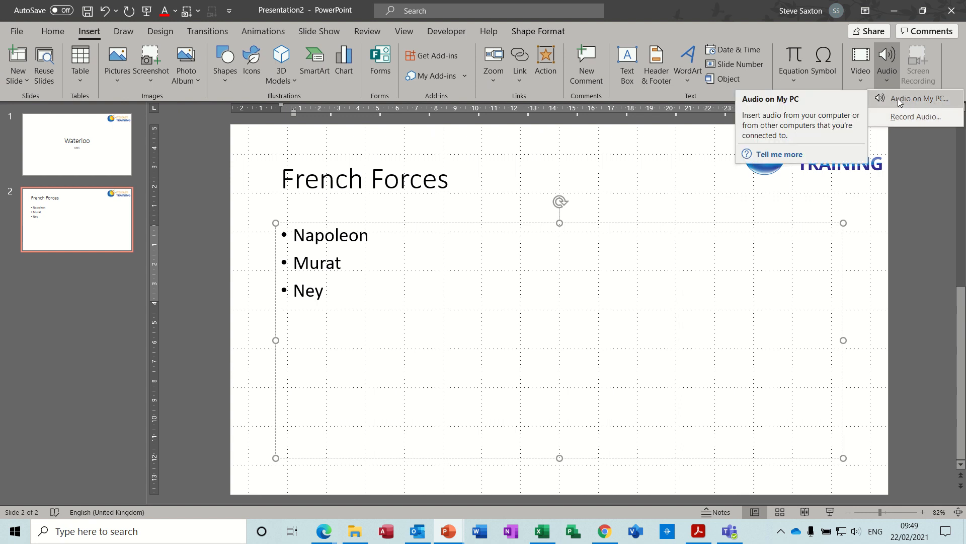
left_click(899, 98)
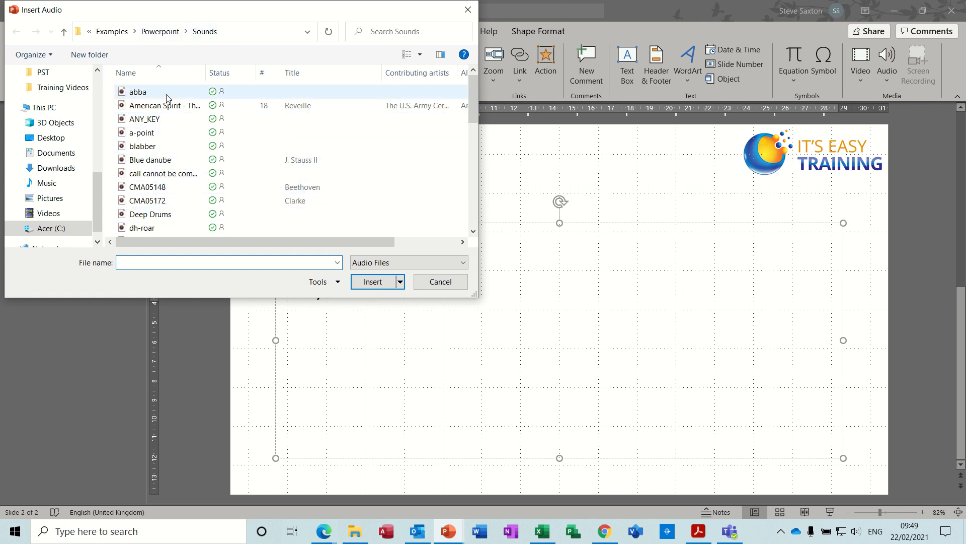
left_click(152, 133)
left_click(370, 282)
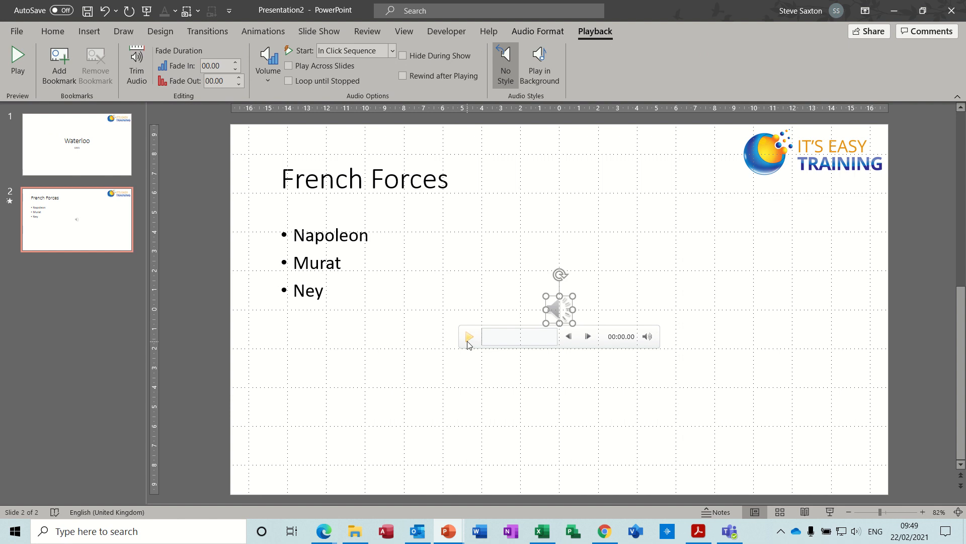
- Play part of the inserted audio clip, and check how its icon looks in the slide show
left_click(469, 337)
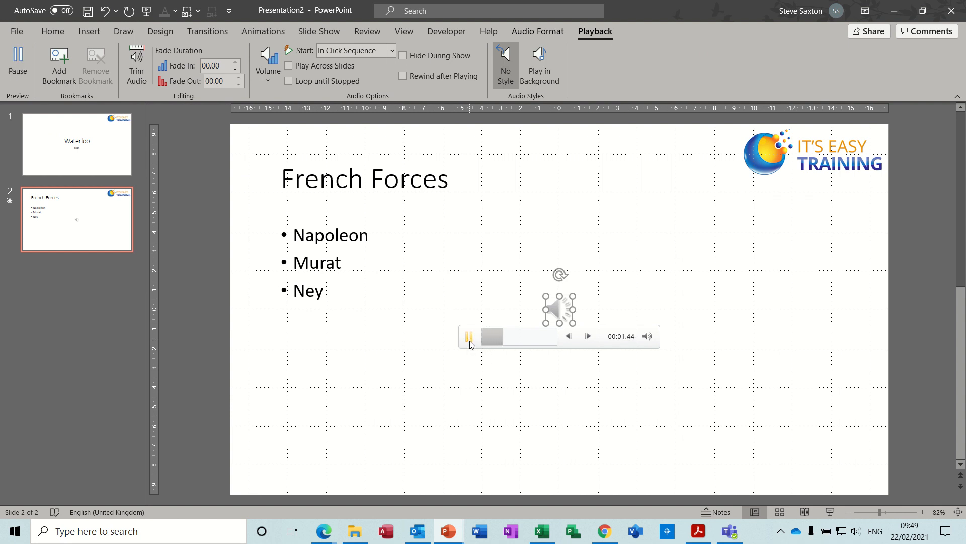
left_click(469, 337)
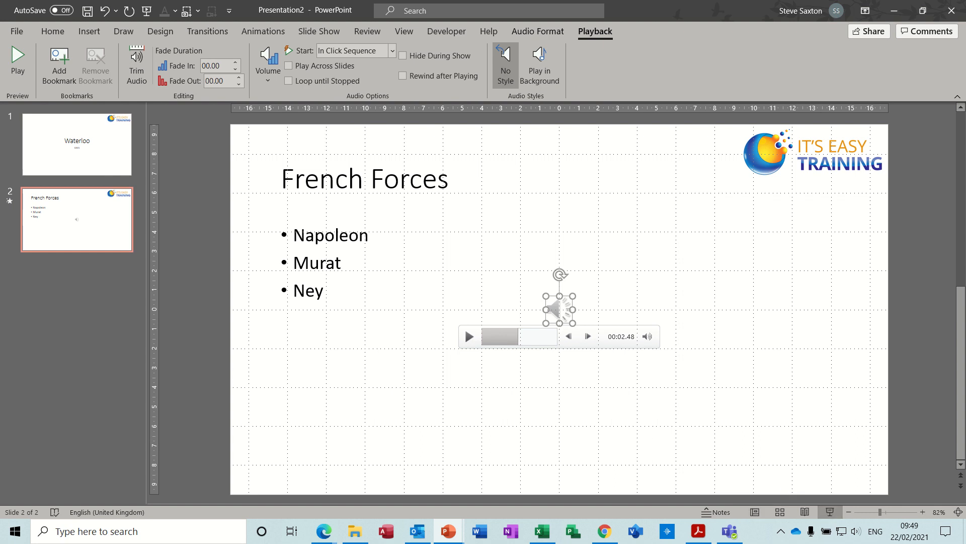
left_click(830, 512)
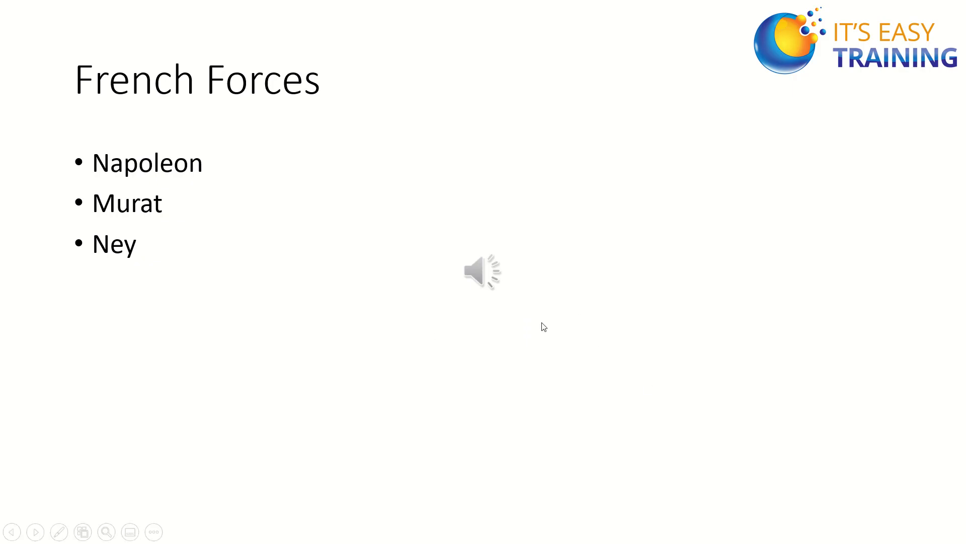
key("Escape")
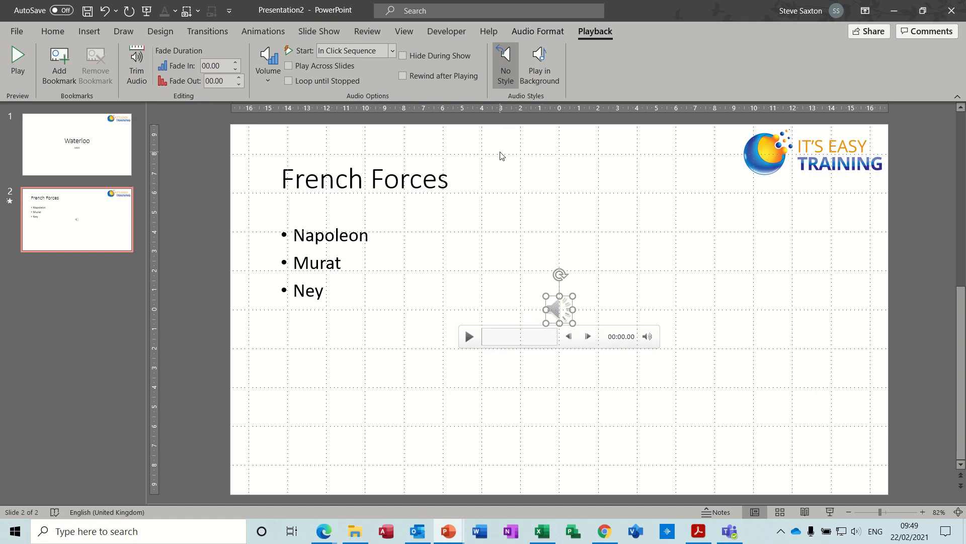
- Set the audio clip to hide during the show and to start automatically
left_click(403, 57)
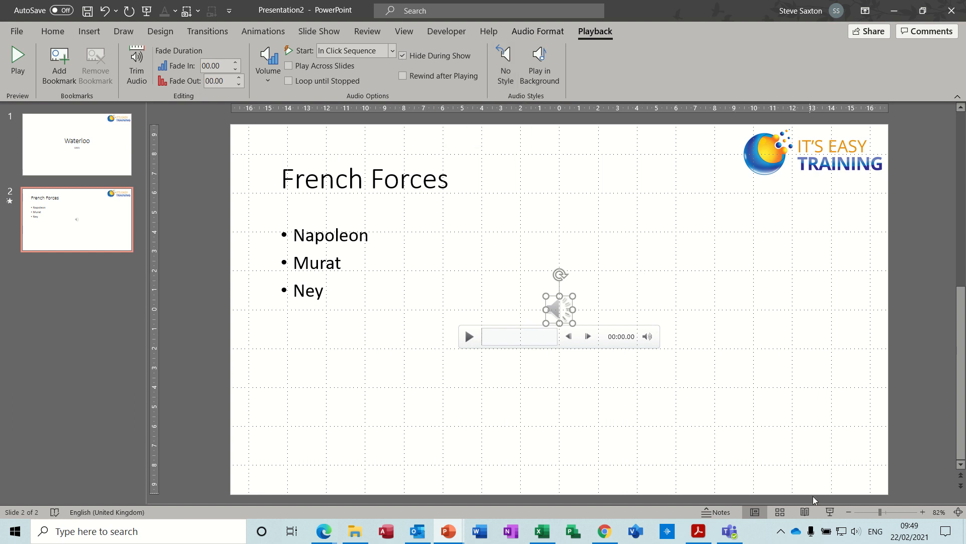
left_click(829, 512)
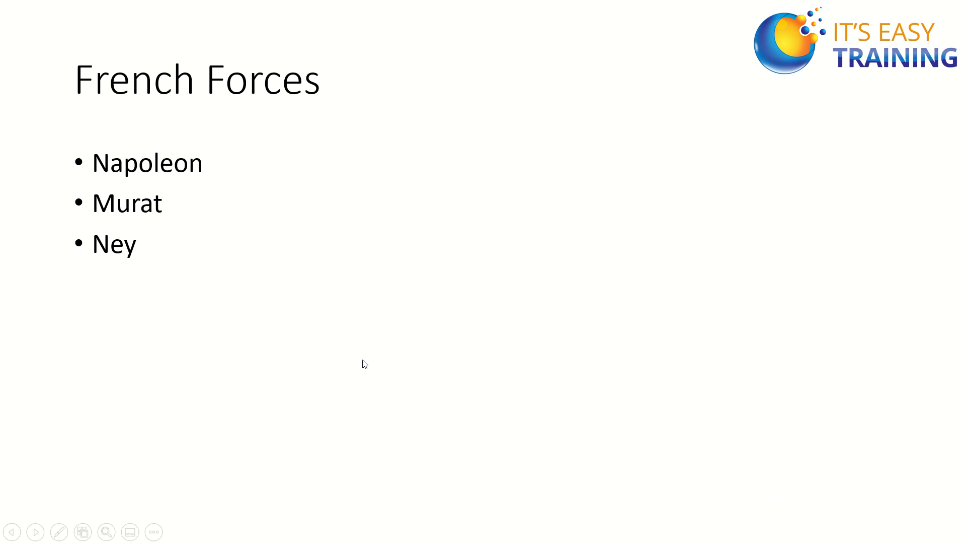
key("Escape")
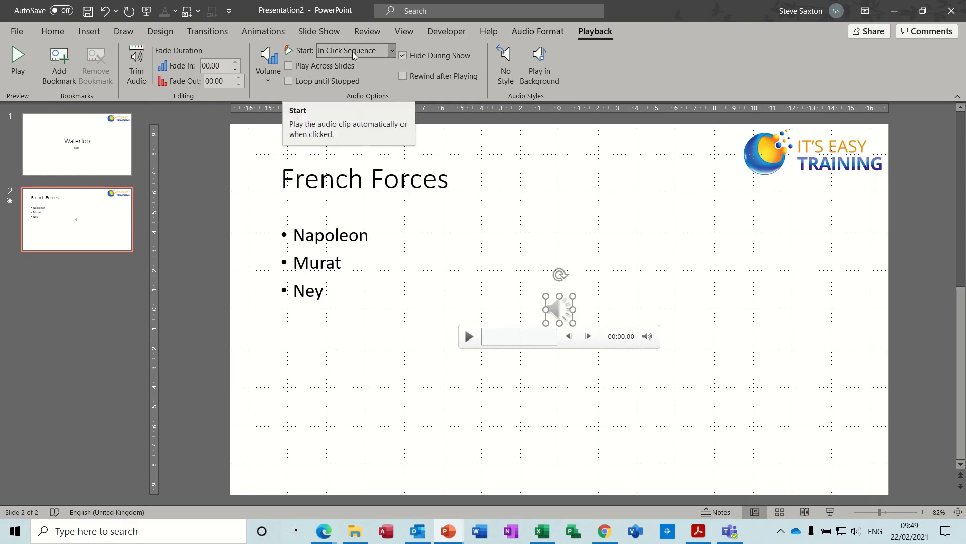
left_click(392, 51)
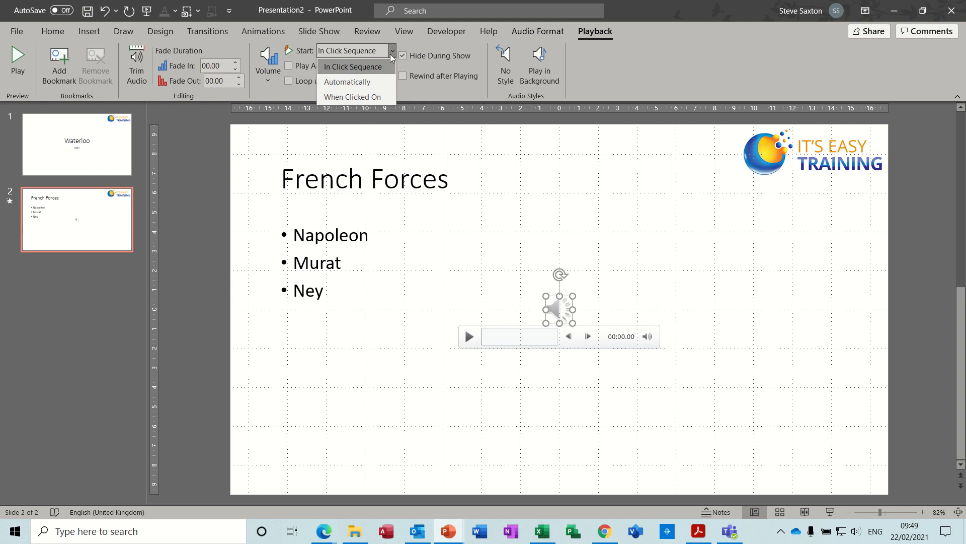
left_click(368, 83)
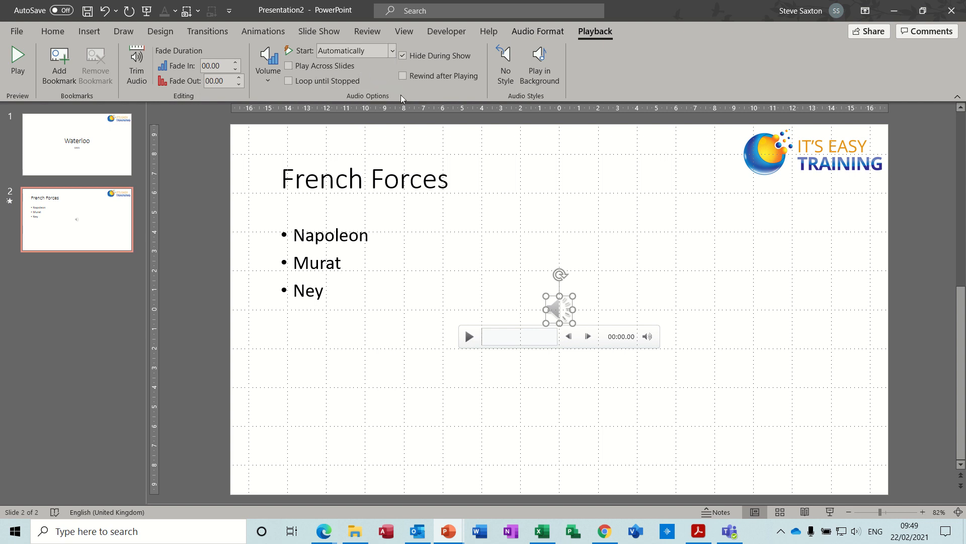
- Show the Animation Pane and add a Dissolve In entrance effect to the bulleted list
left_click(254, 33)
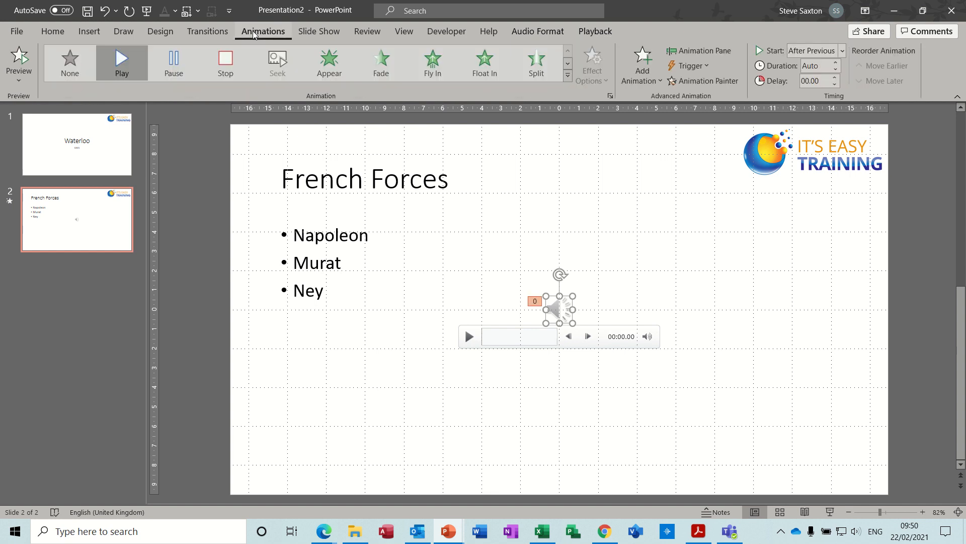
left_click(708, 51)
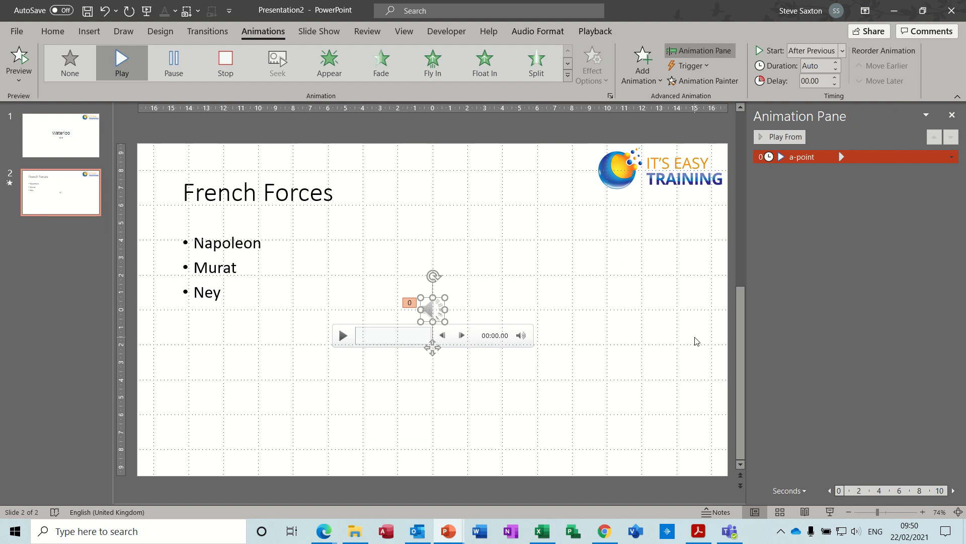
left_click(239, 241)
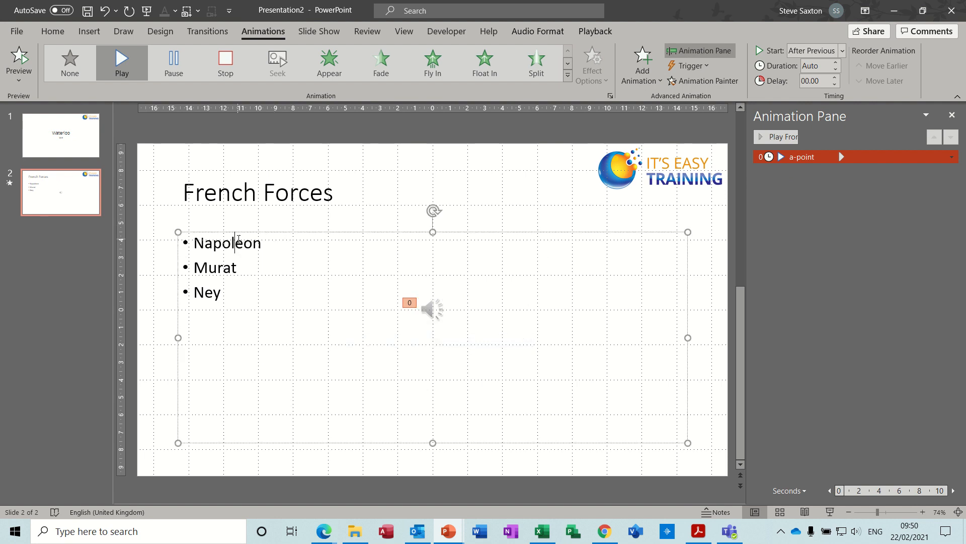
left_click(644, 80)
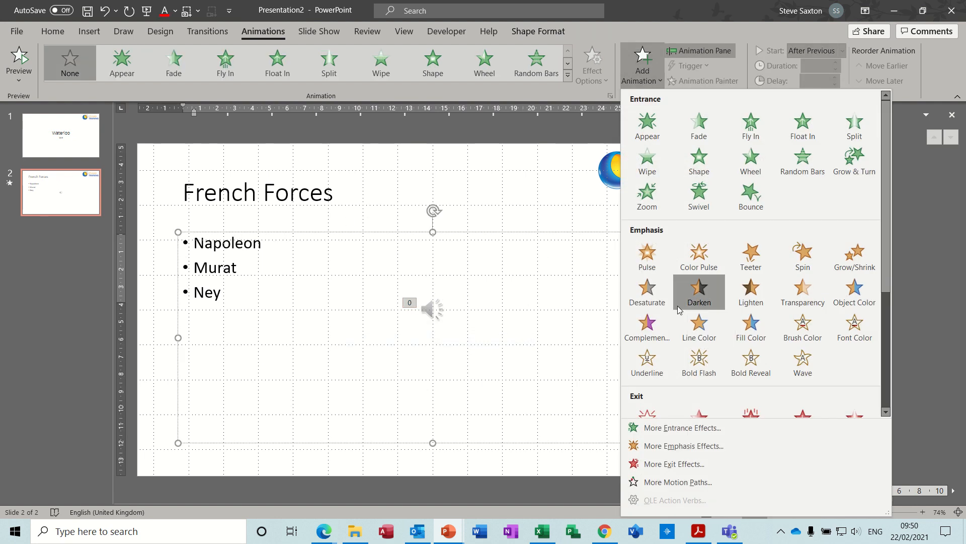
left_click(679, 429)
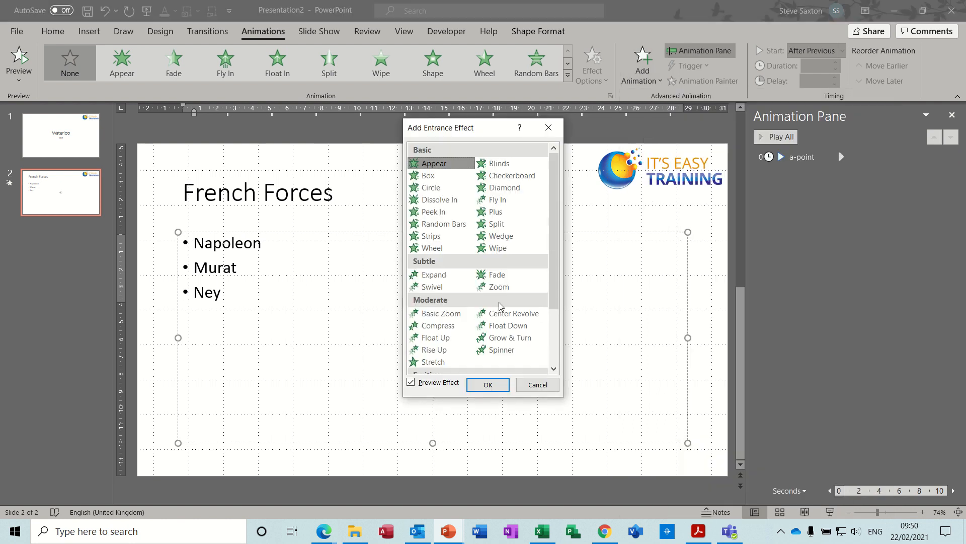
key("Down")
key("Down")
key("Down")
key("Down")
key("Down")
key("Up")
key("Up")
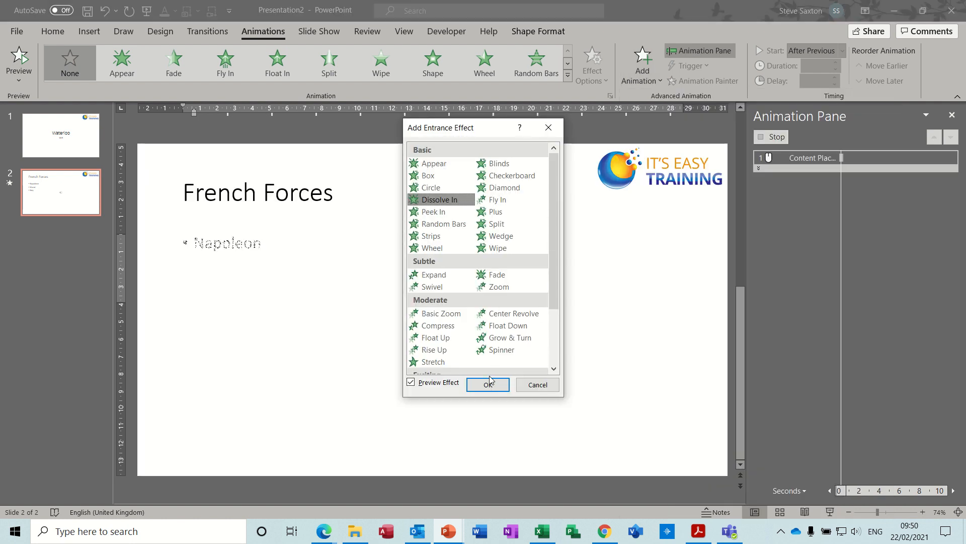
left_click(488, 384)
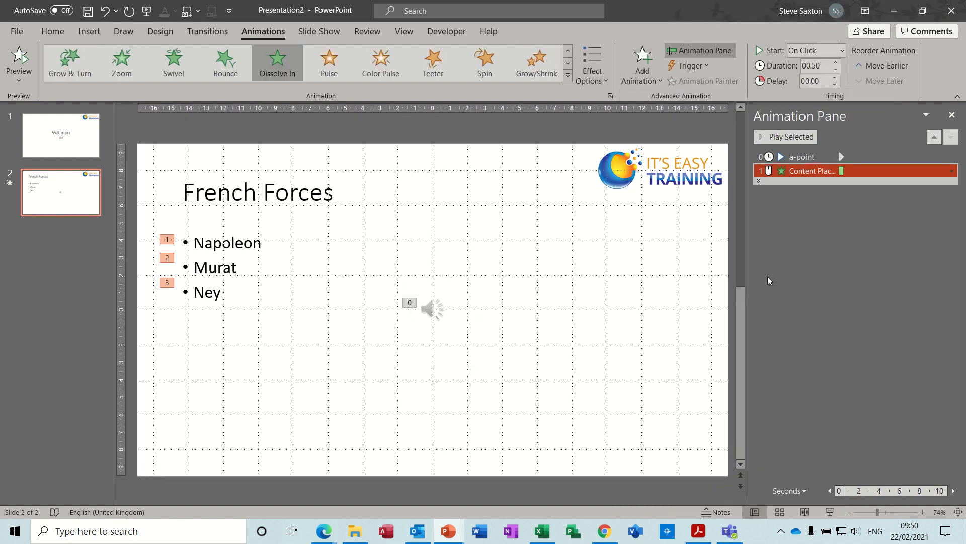
- Expand the list's individual bullet effects and reorder the a-point audio to play between Murat and Ney
left_click(759, 181)
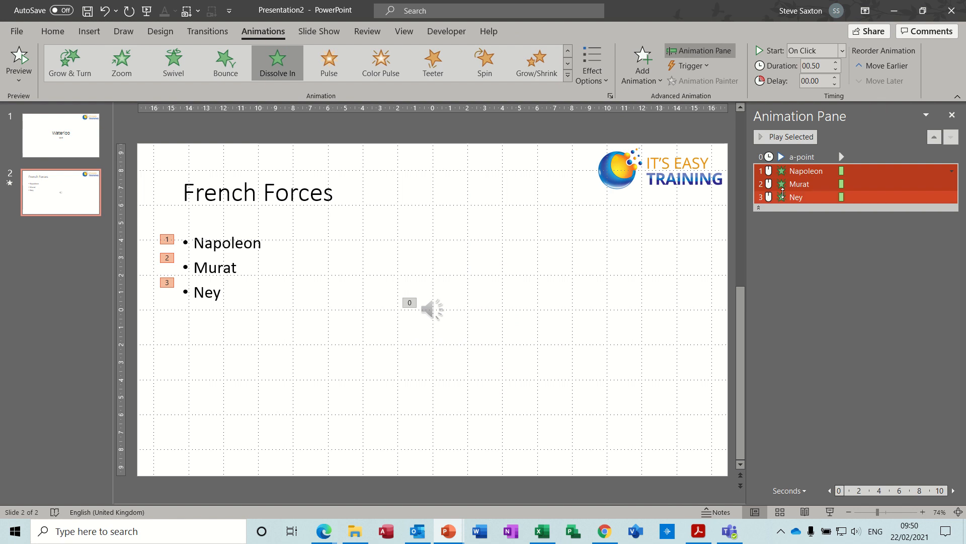
left_click(768, 183)
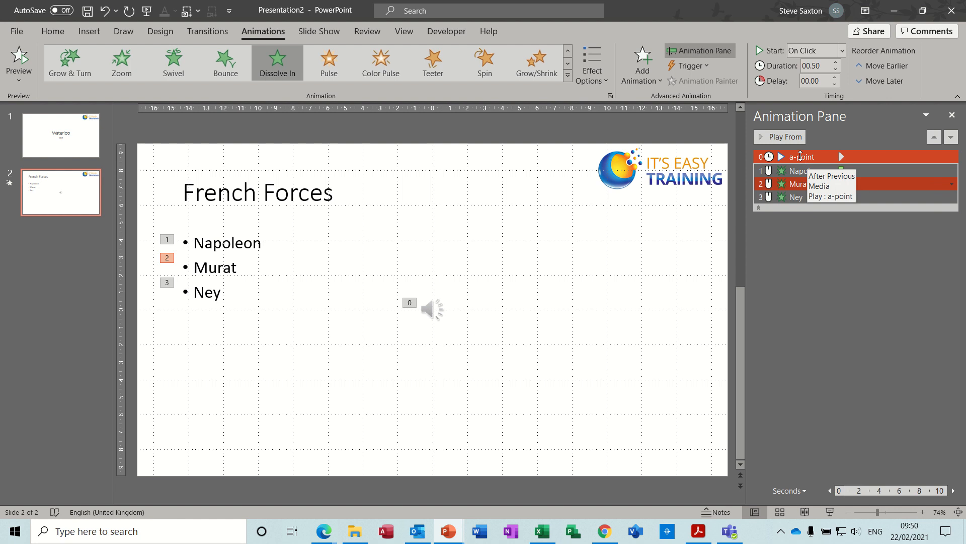
left_click(800, 157)
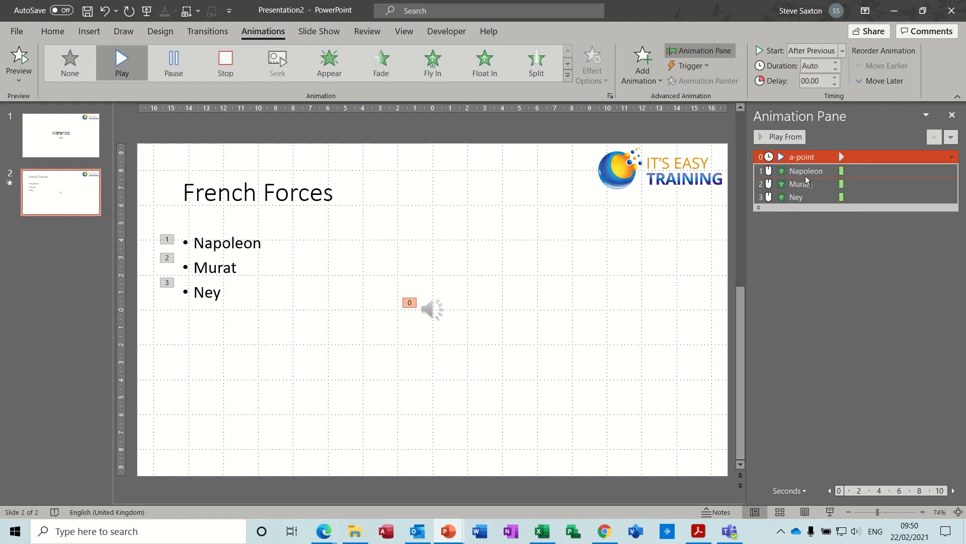
left_click_drag(805, 178, 808, 190)
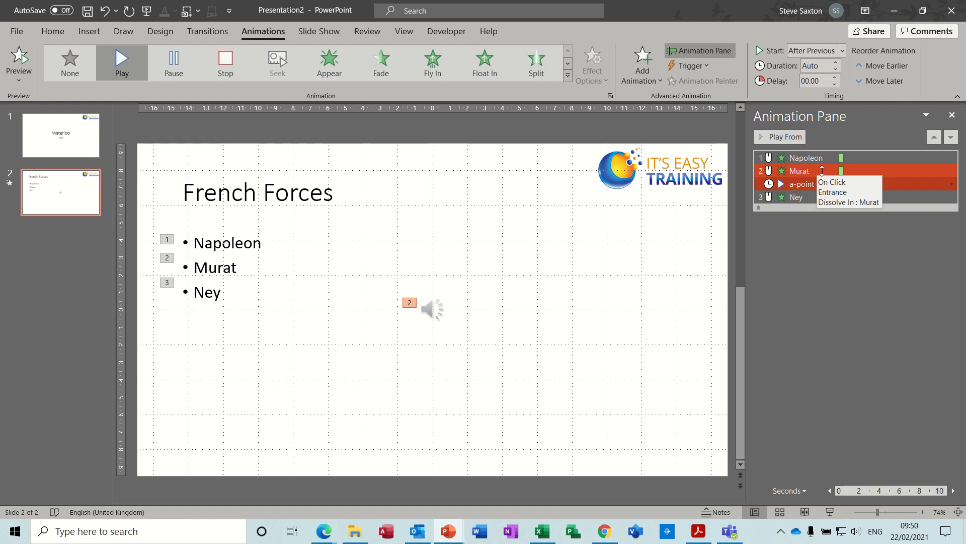
left_click(267, 245)
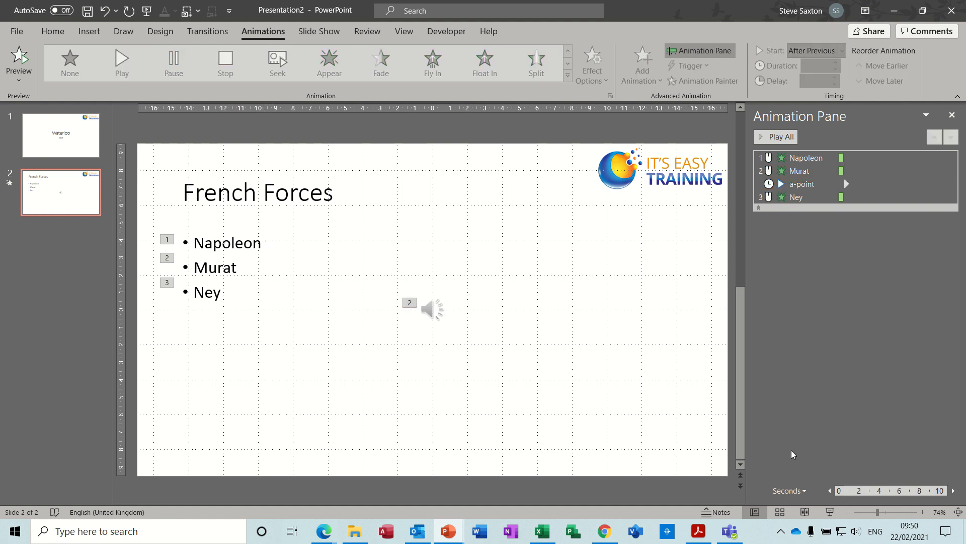
- Run the current slide as a slide show to check the bullet animations and the audio timing
left_click(830, 511)
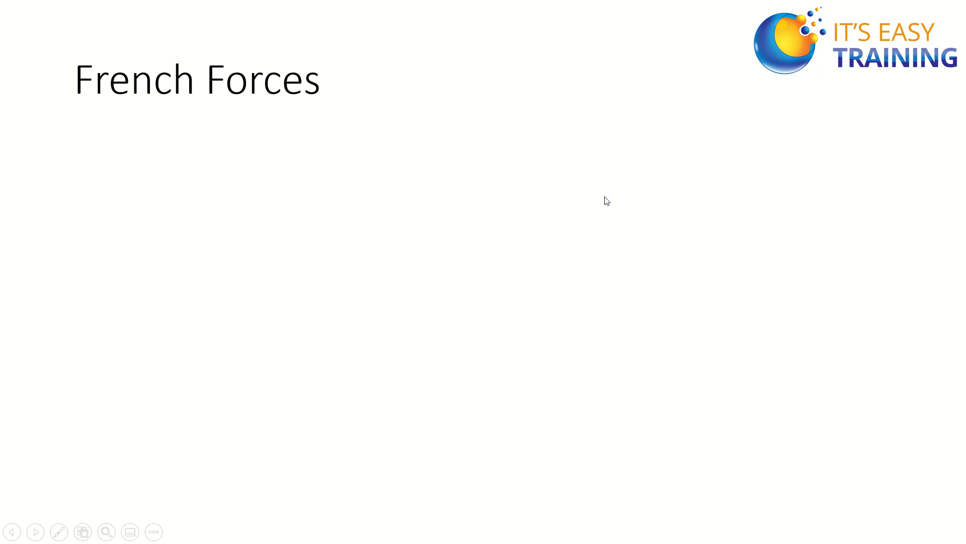
left_click(590, 173)
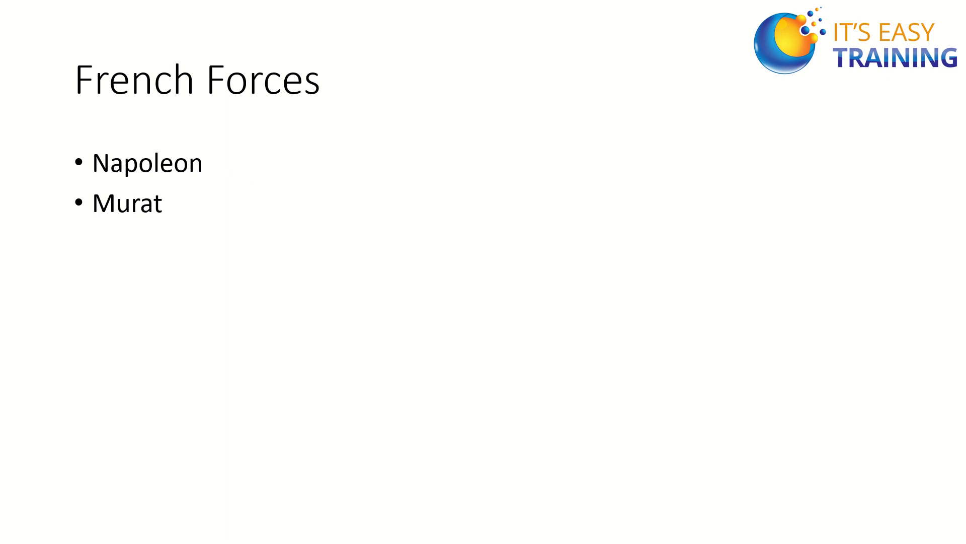
key("Escape")
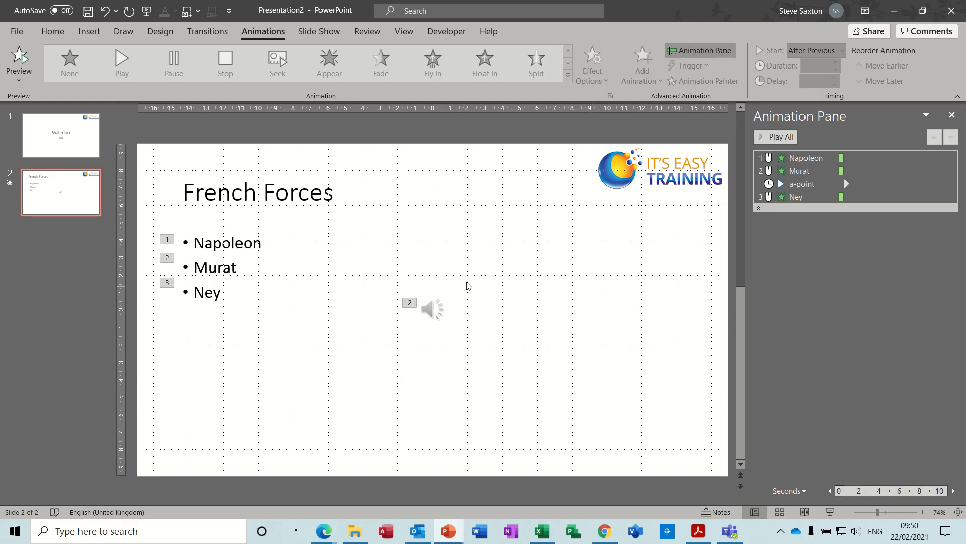
- Move the audio icon straight up the slide until it is roughly level with the Murat bullet
mouse_move(432, 310)
left_click_drag(433, 310, 433, 263)
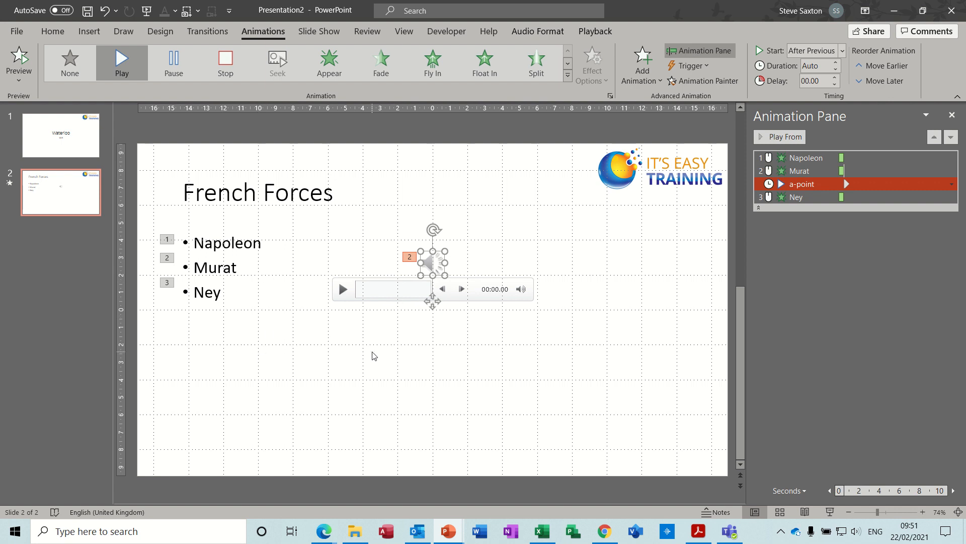
- Add a new slide after French Forces and title it British Forces
left_click(83, 198)
key("Return")
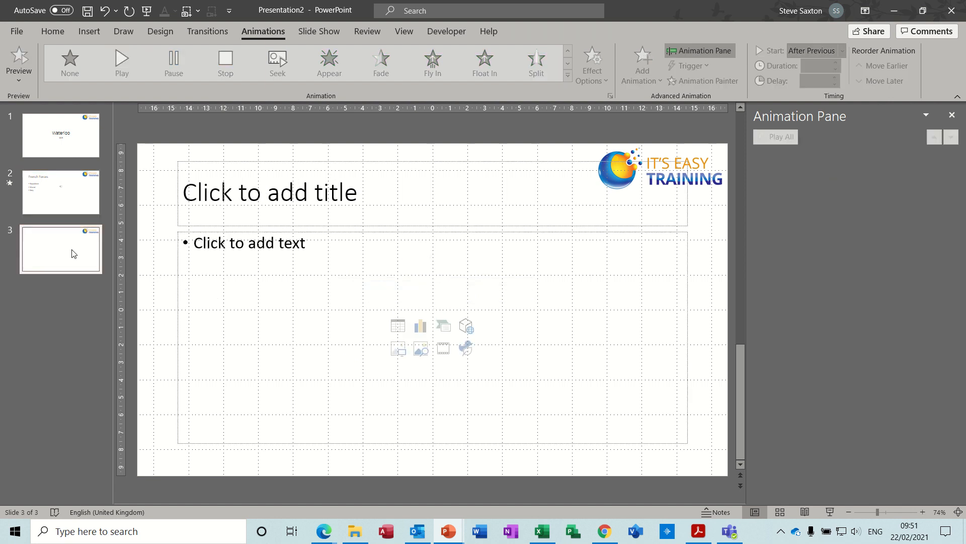
left_click(334, 190)
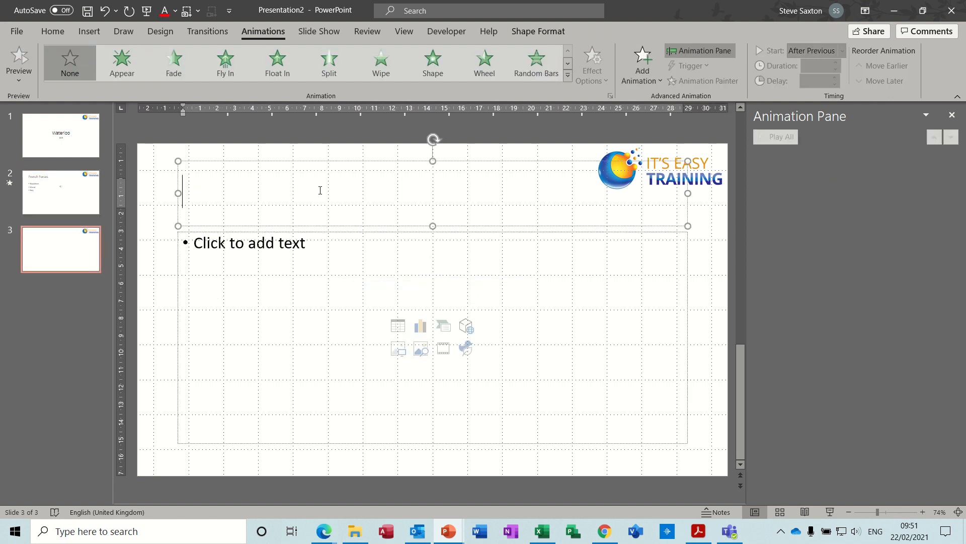
type("Bristish ")
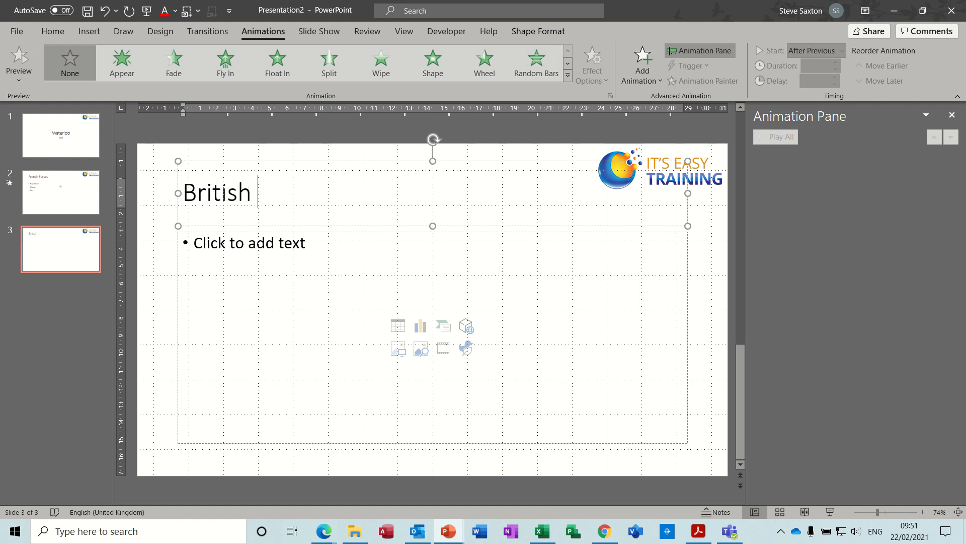
type("Forces")
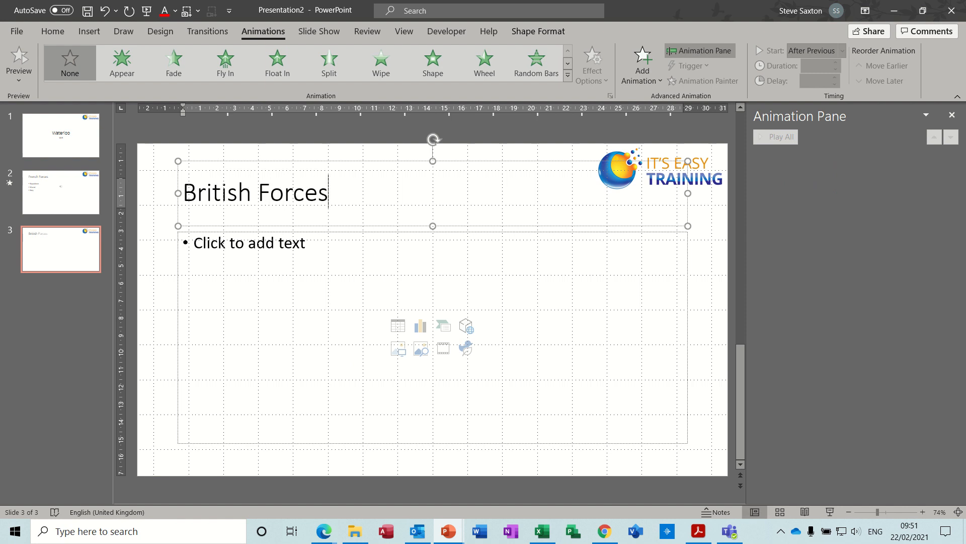
- Fill the British Forces slide's content placeholder with the bullets Wellington, Picton and Uxbridge
key("ctrl+Return")
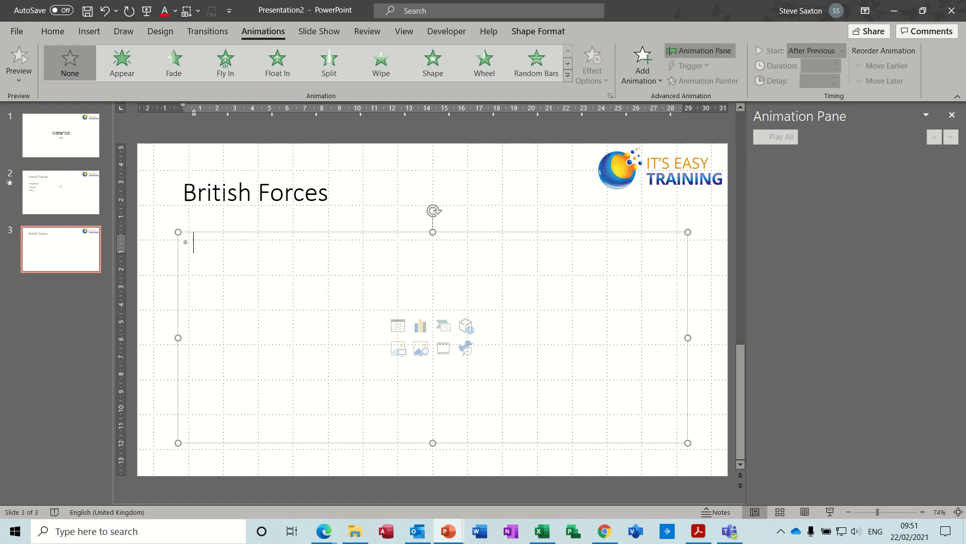
type("We")
type("llington")
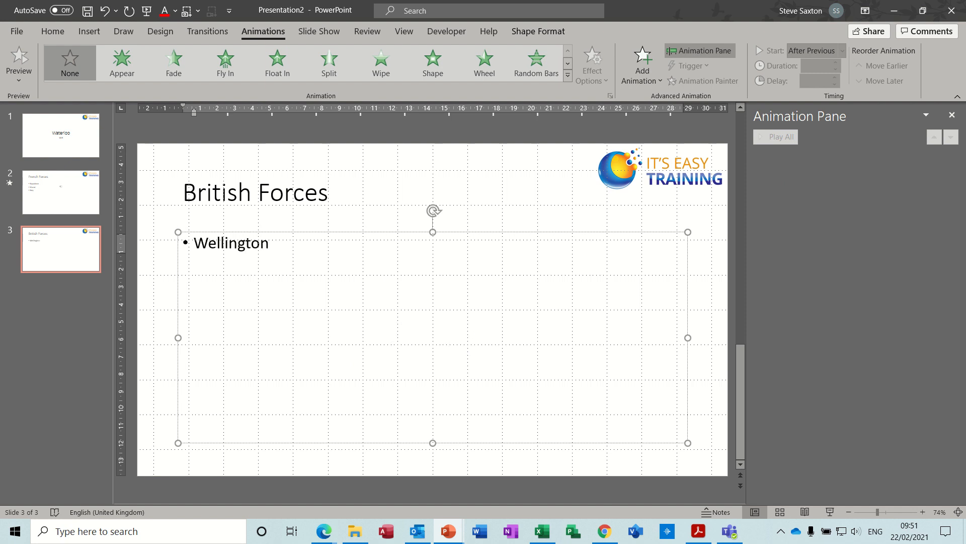
key("Return")
type("Picton")
key("Return")
type("Uxbr")
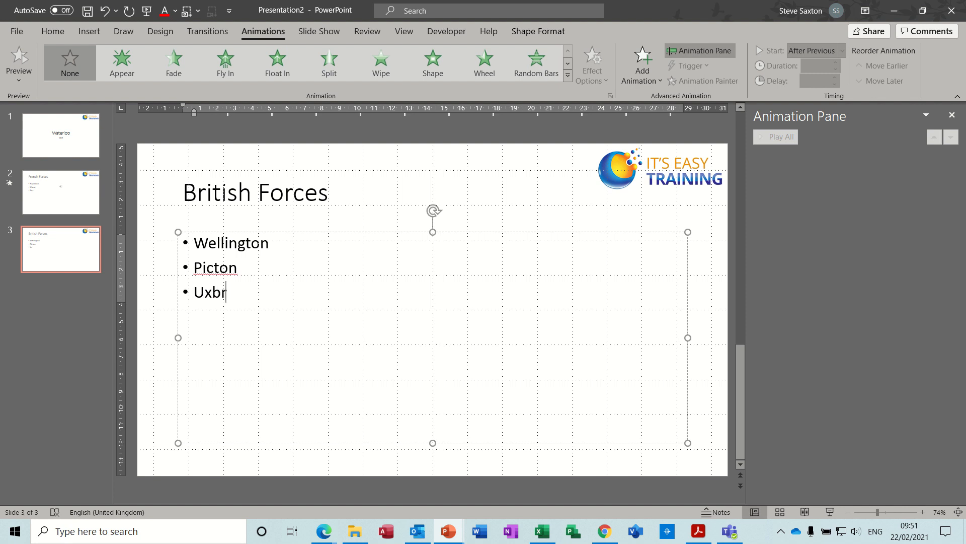
type("idge")
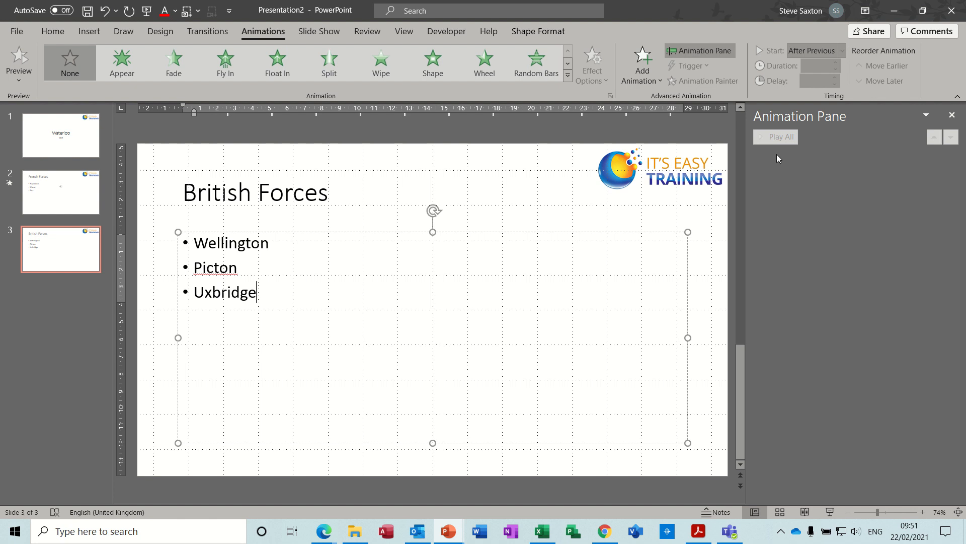
- Record a narration of about 9 seconds named Wellington and insert it on the British Forces slide
left_click(95, 30)
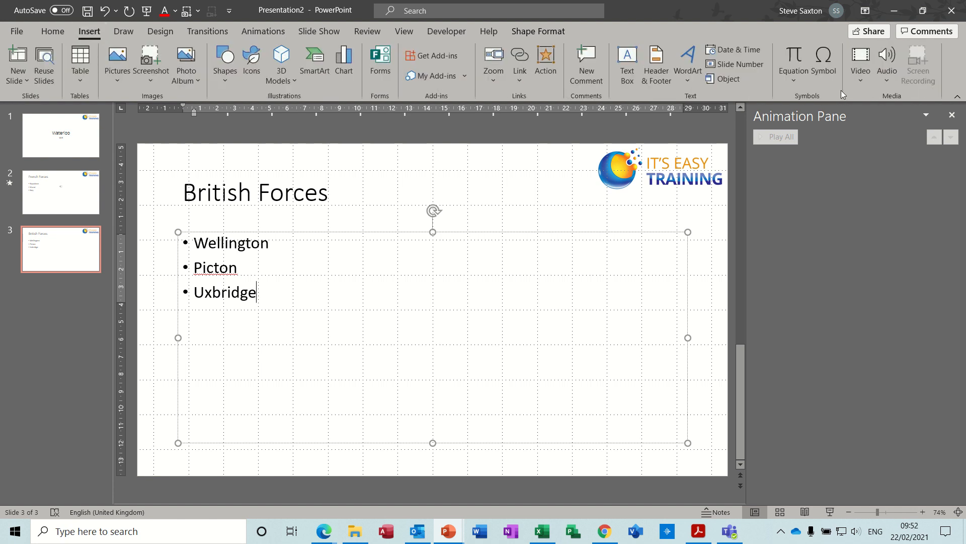
left_click(885, 82)
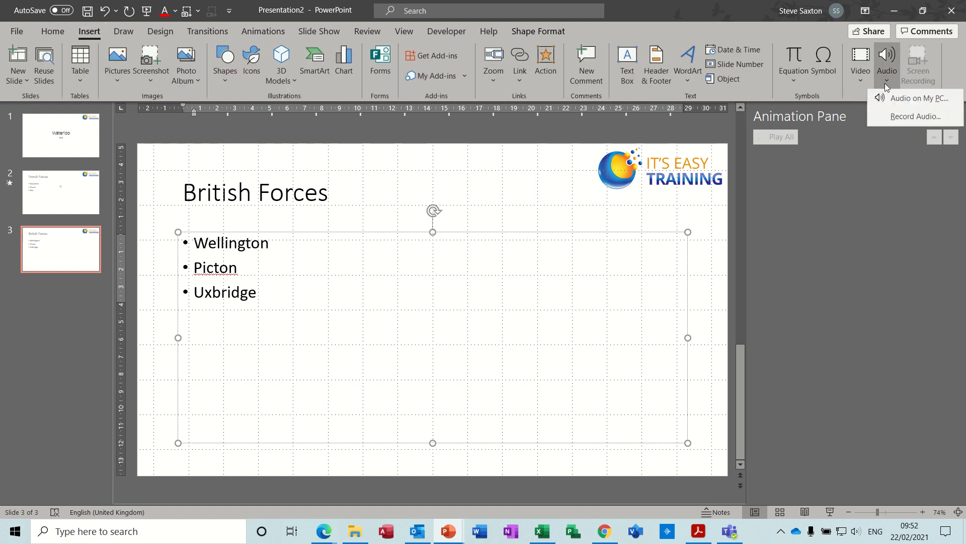
left_click(903, 118)
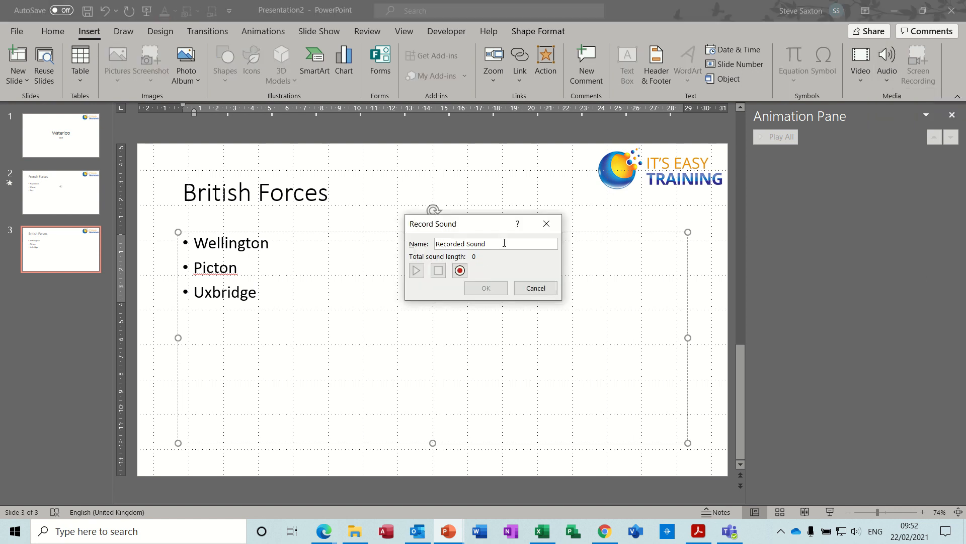
left_click_drag(504, 243, 416, 240)
type("Wellington")
left_click(460, 271)
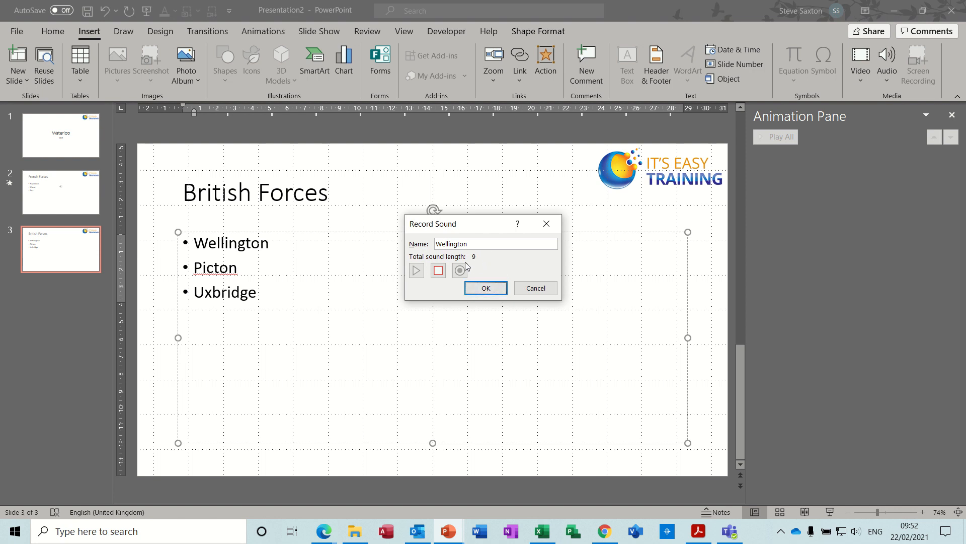
left_click(439, 272)
left_click(485, 289)
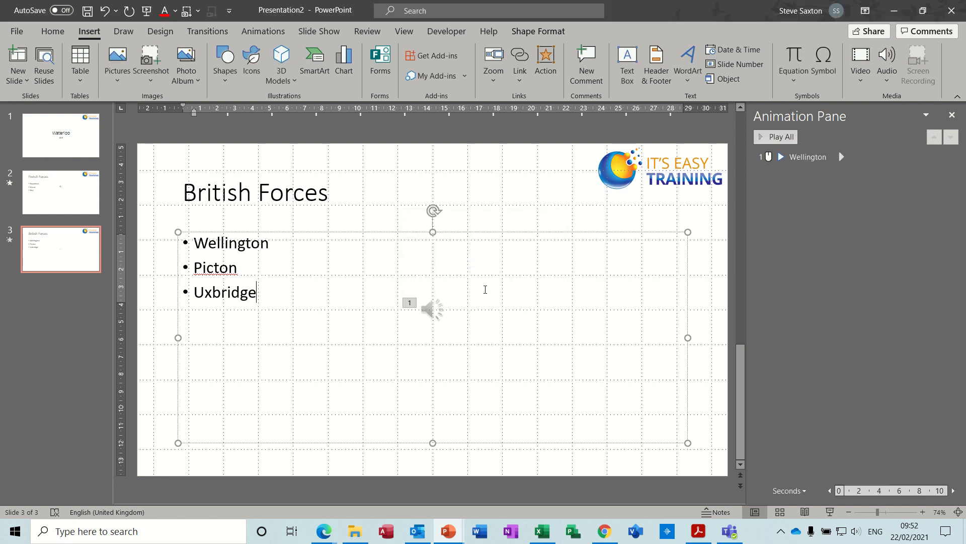
left_click(432, 309)
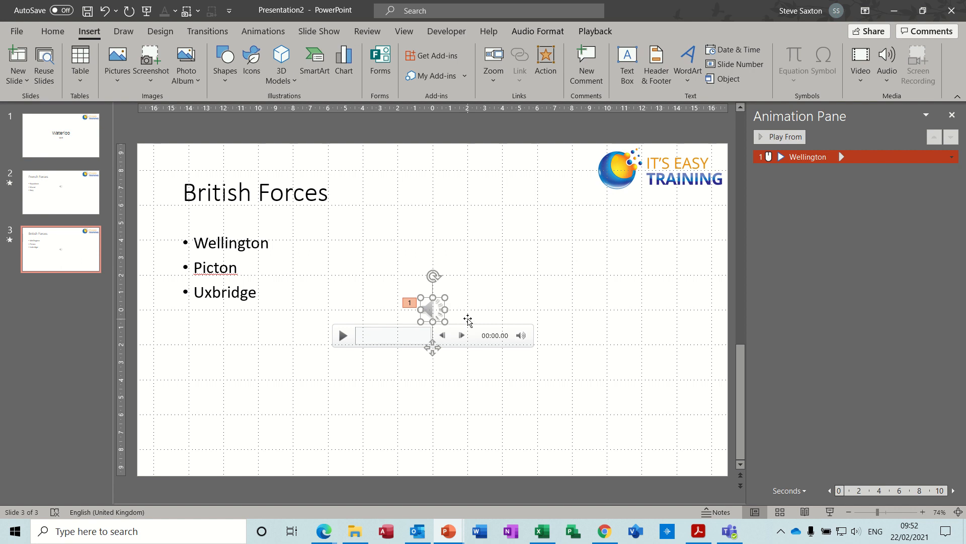
- Add a Dissolve In entrance effect to the British Forces bulleted list
left_click(228, 244)
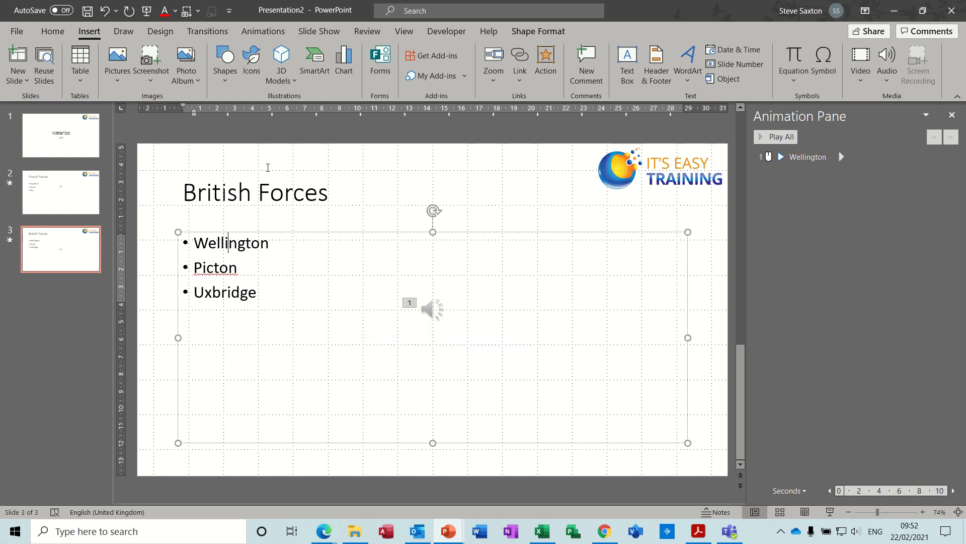
left_click(266, 31)
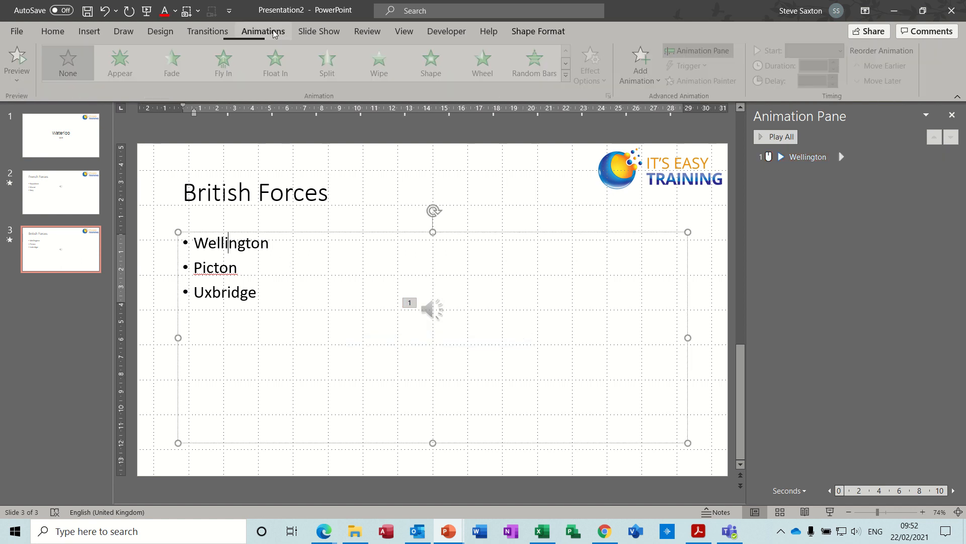
left_click(653, 75)
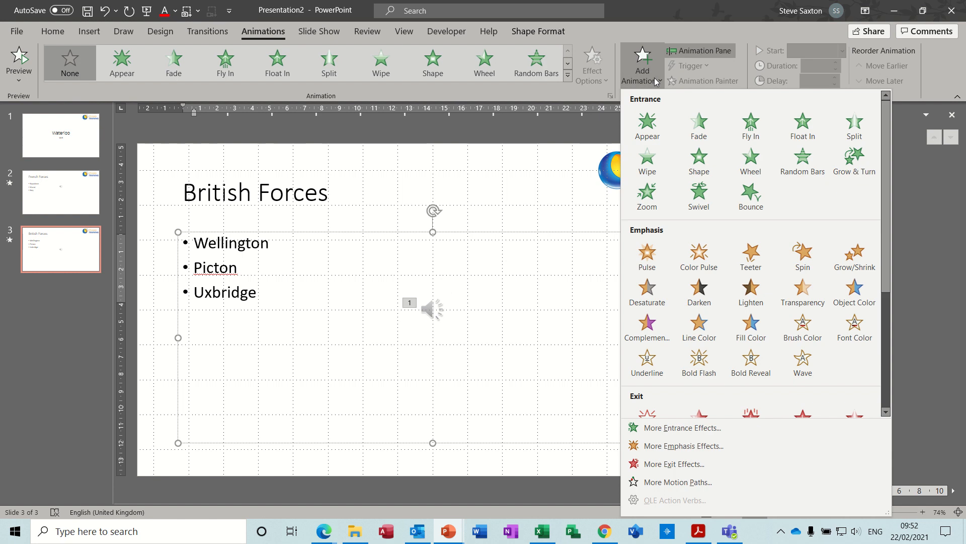
left_click(667, 428)
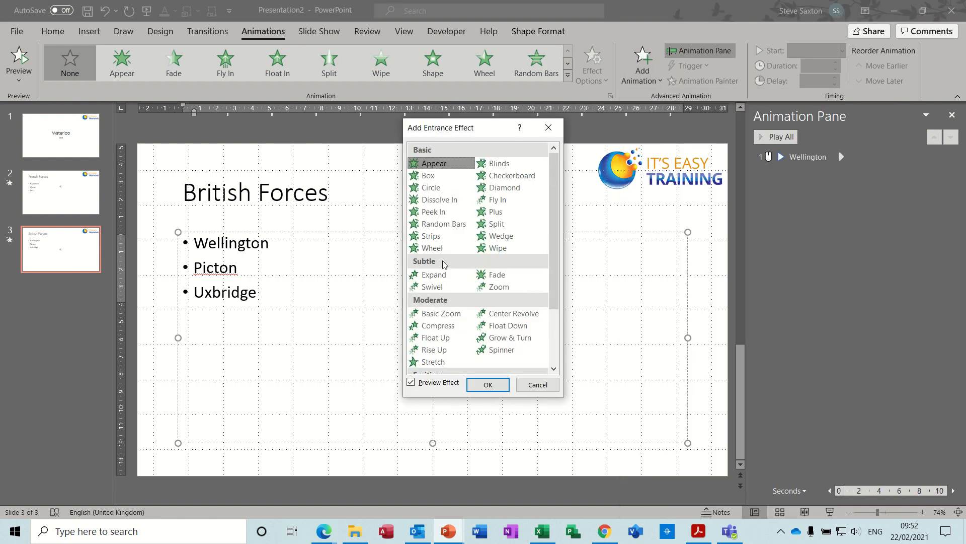
left_click(440, 200)
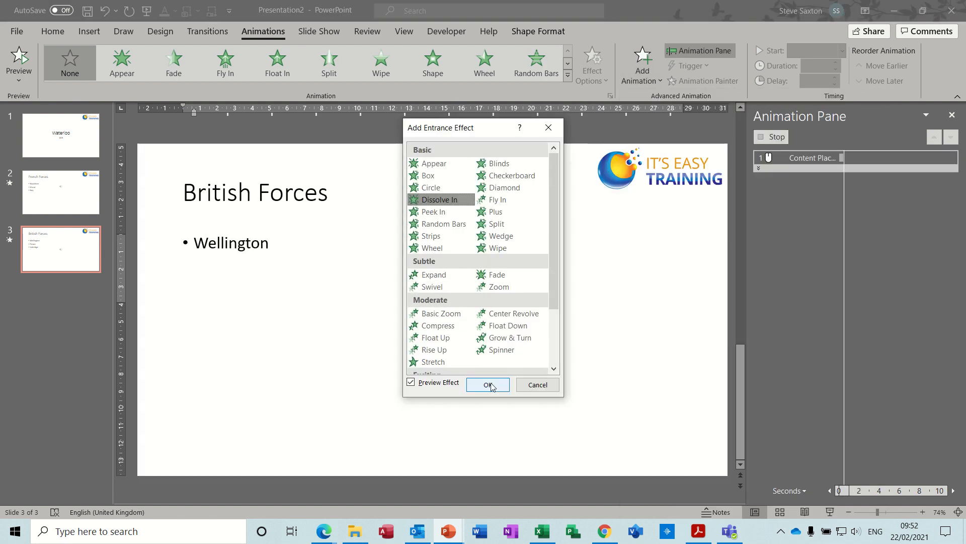
left_click(488, 385)
- Expand the list's individual bullet effects and move the Wellington audio between the Wellington and Picton bullets
left_click(759, 181)
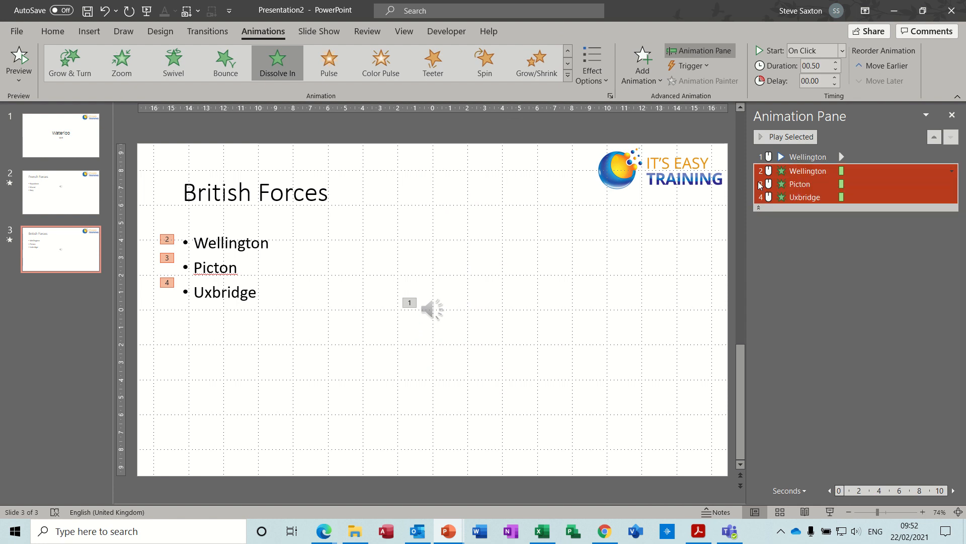
left_click(795, 184)
left_click(804, 198, "shift")
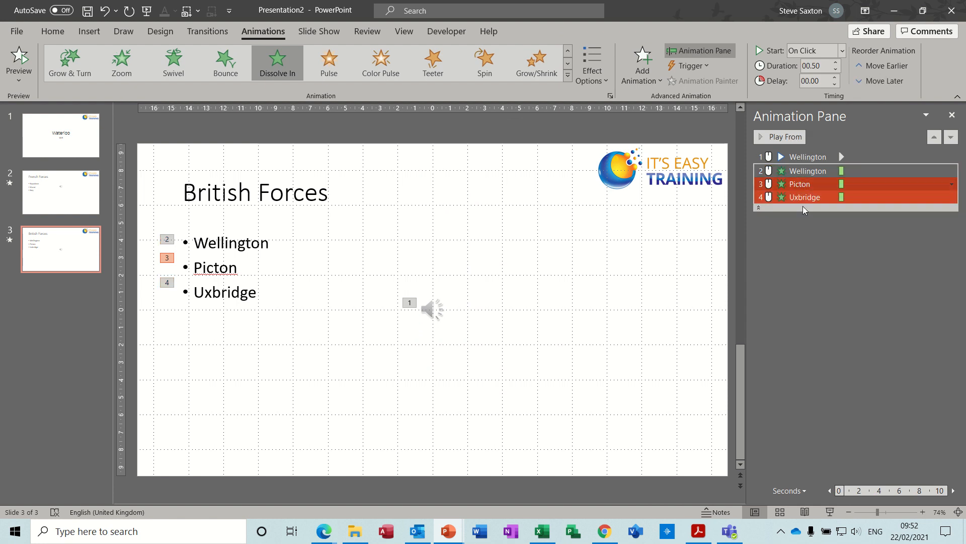
left_click_drag(792, 152, 801, 179)
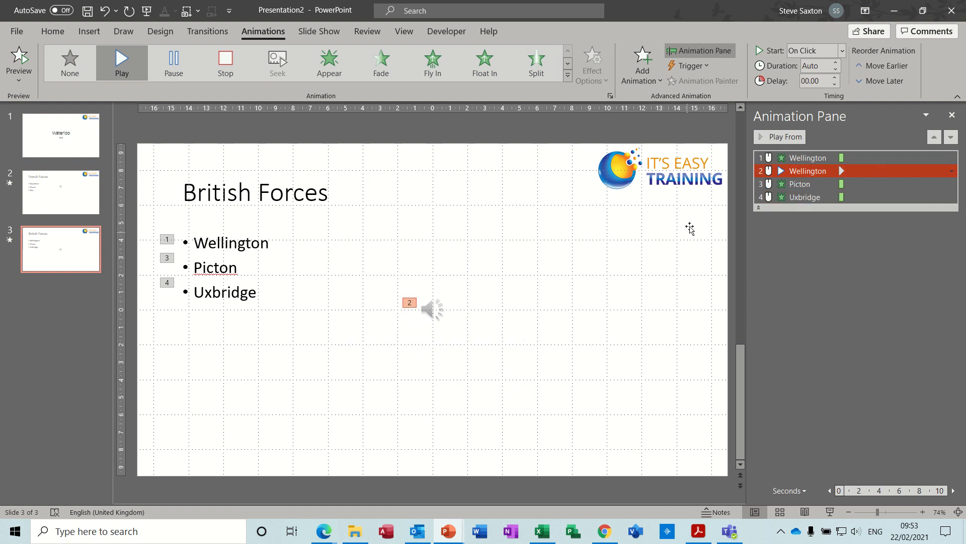
- Set the Wellington audio to hide during the show and start automatically
left_click(431, 310)
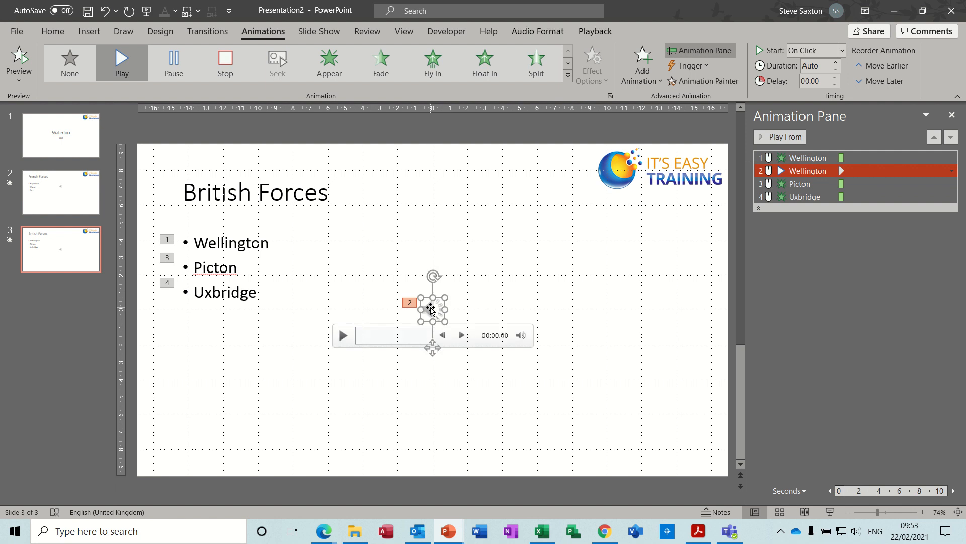
left_click(544, 34)
left_click(578, 33)
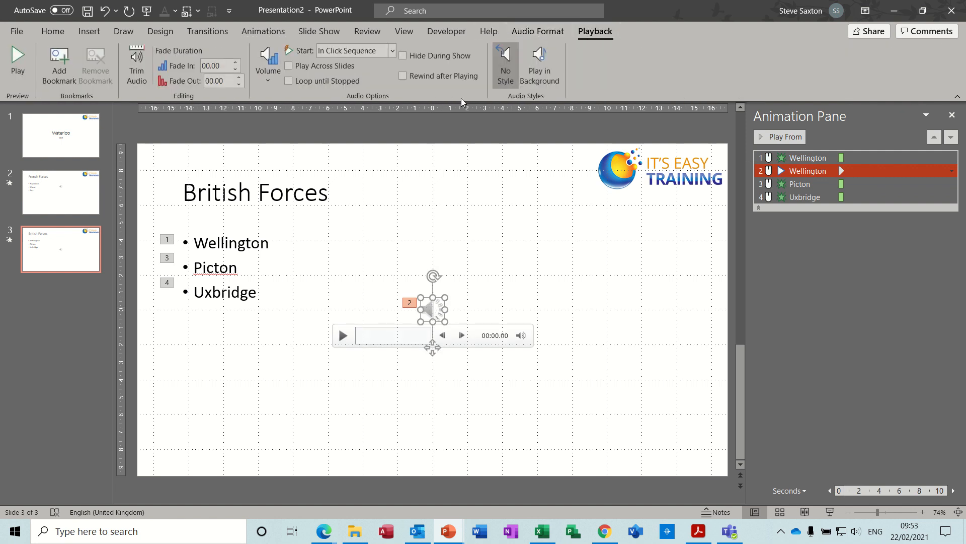
left_click(404, 55)
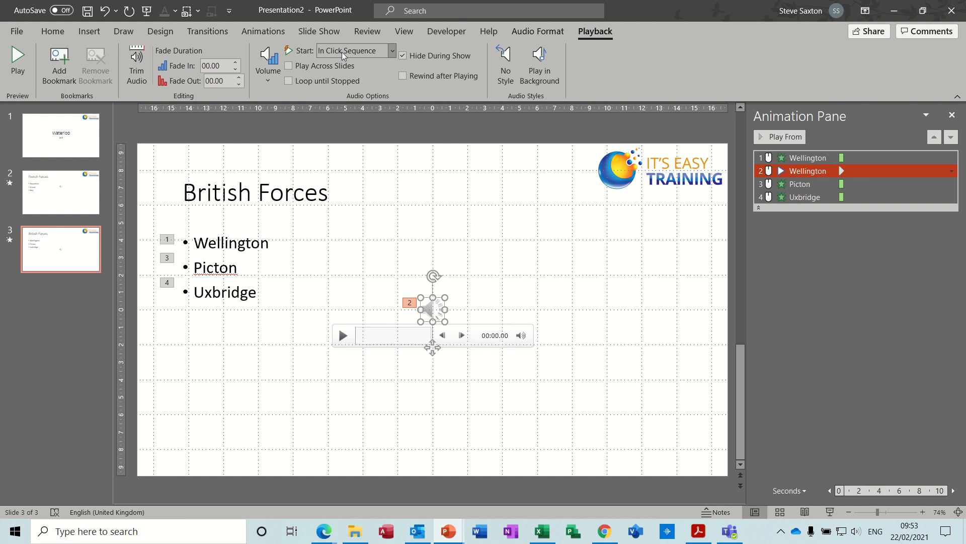
left_click(393, 51)
left_click(361, 85)
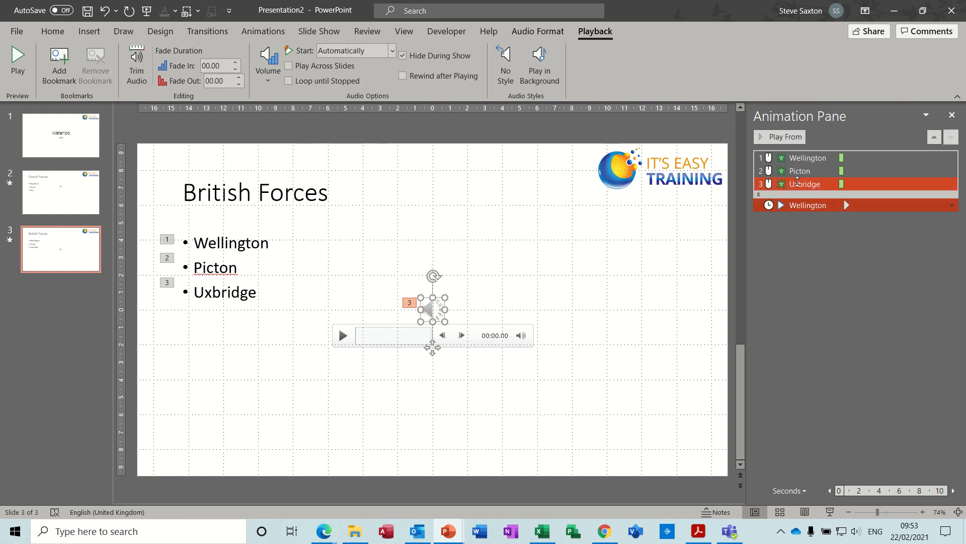
- Move the automatically starting Wellington audio from the end of the animation order back to directly after the Wellington bullet
left_click(787, 206)
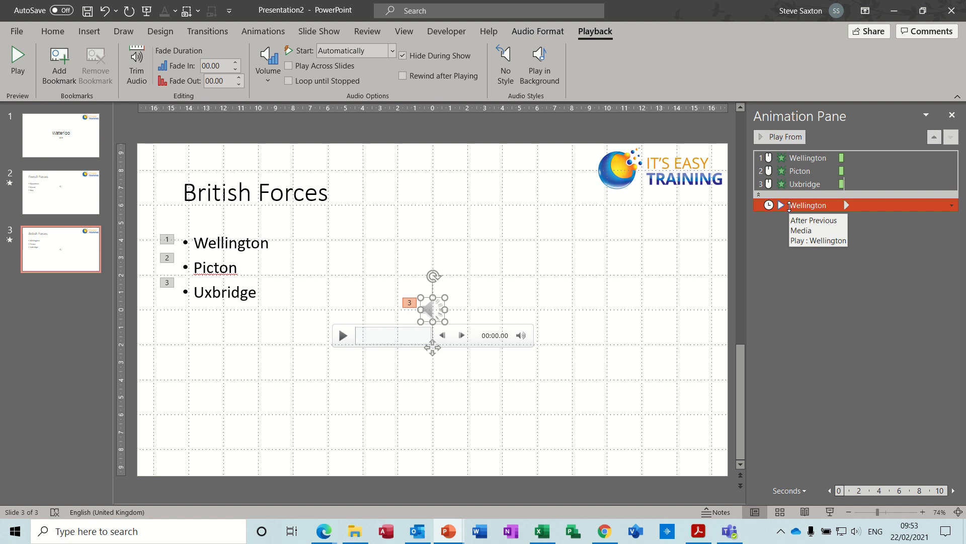
left_click_drag(789, 206, 789, 165)
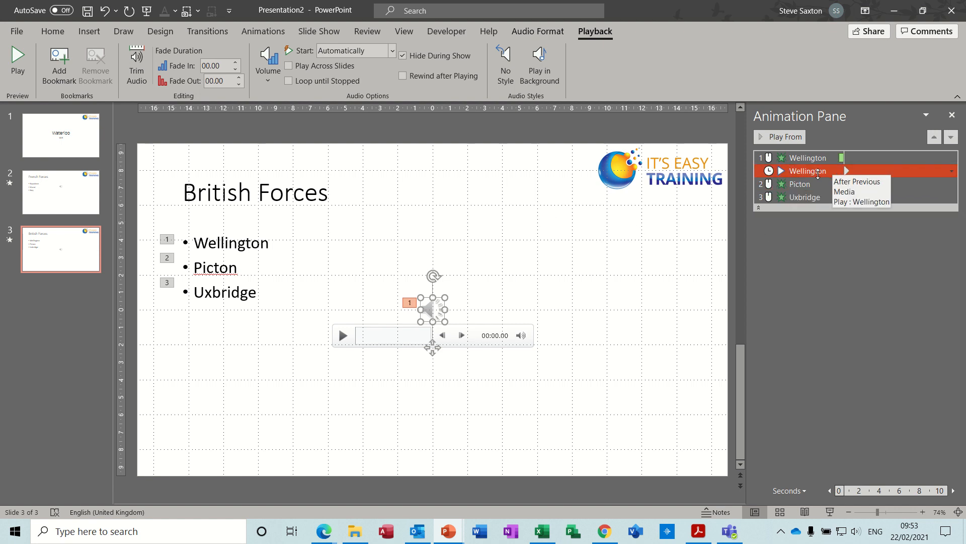
left_click(952, 172)
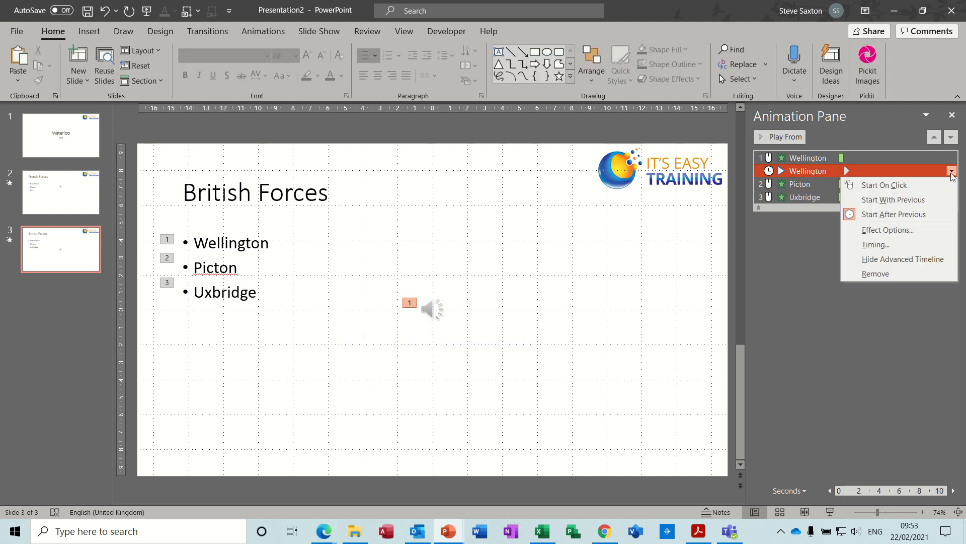
left_click(953, 176)
- Run the British Forces slide as a slide show to check its bullets and recorded audio, and return to editing
mouse_move(432, 301)
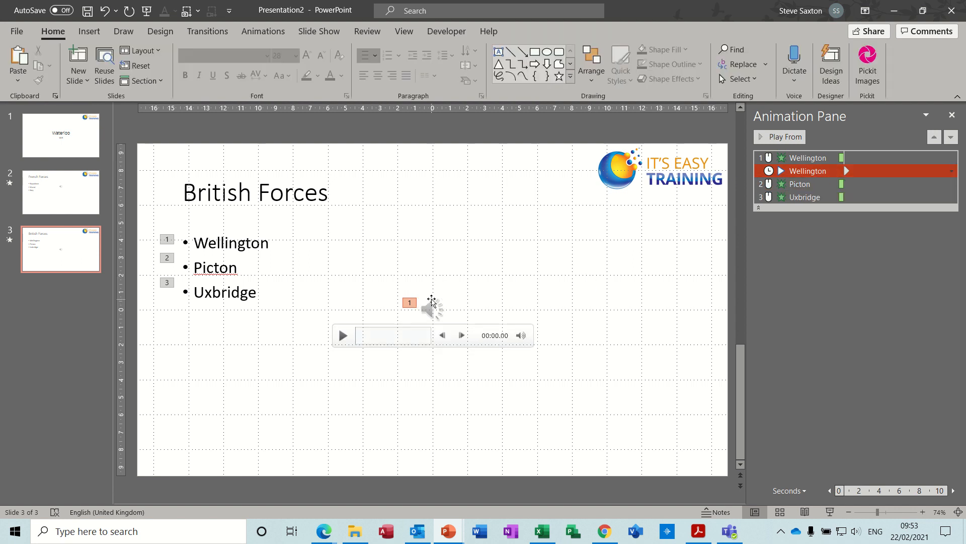
left_click(830, 512)
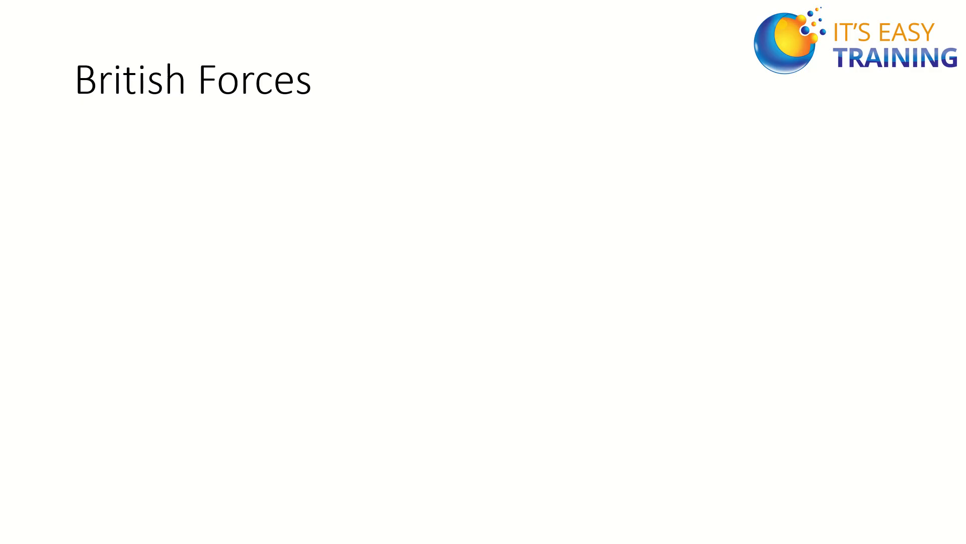
key("Escape")
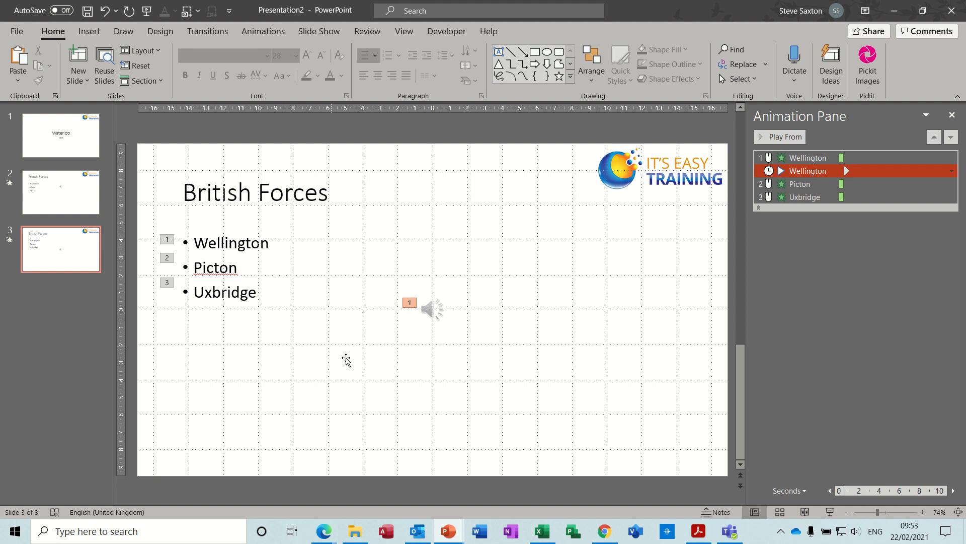
- Examine the Record Slide Show options for recording from the current slide or from the beginning
left_click(322, 34)
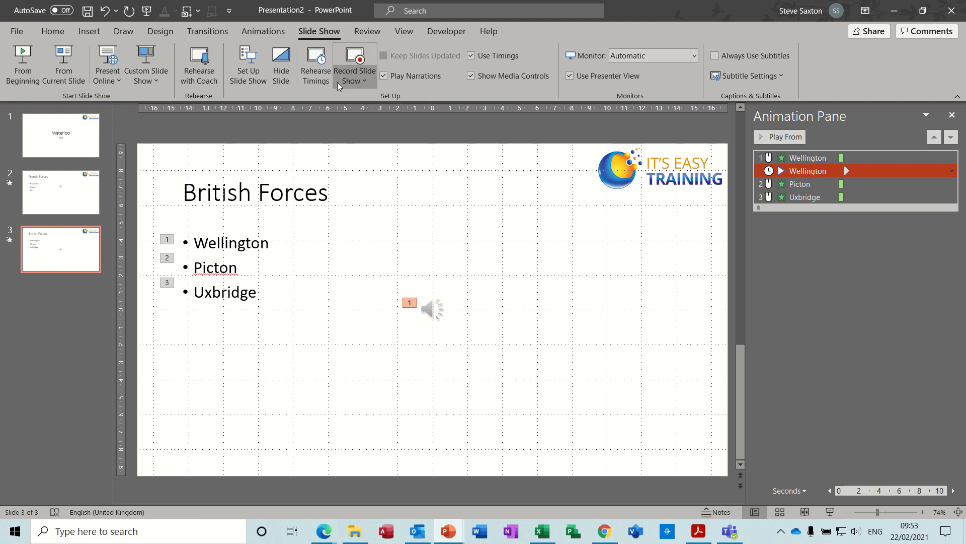
left_click(367, 81)
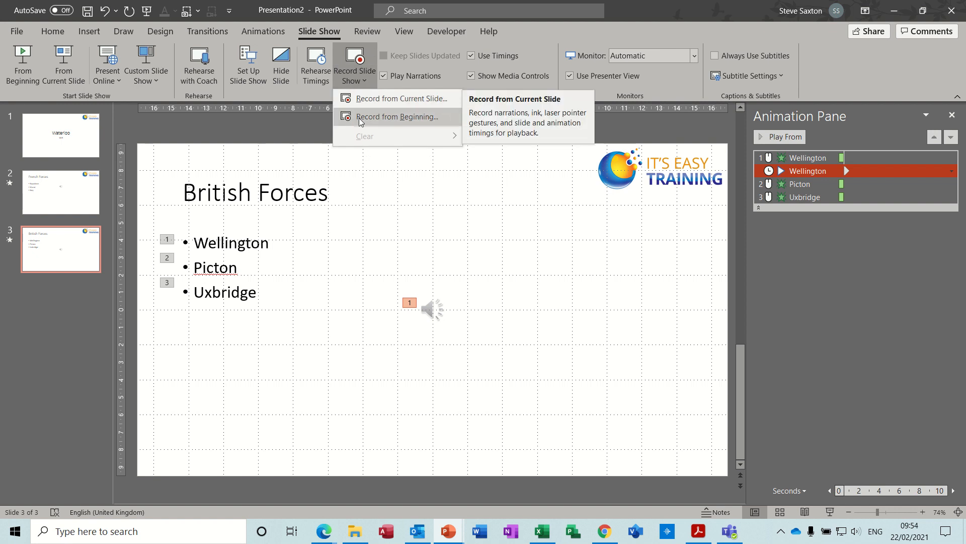
left_click(351, 83)
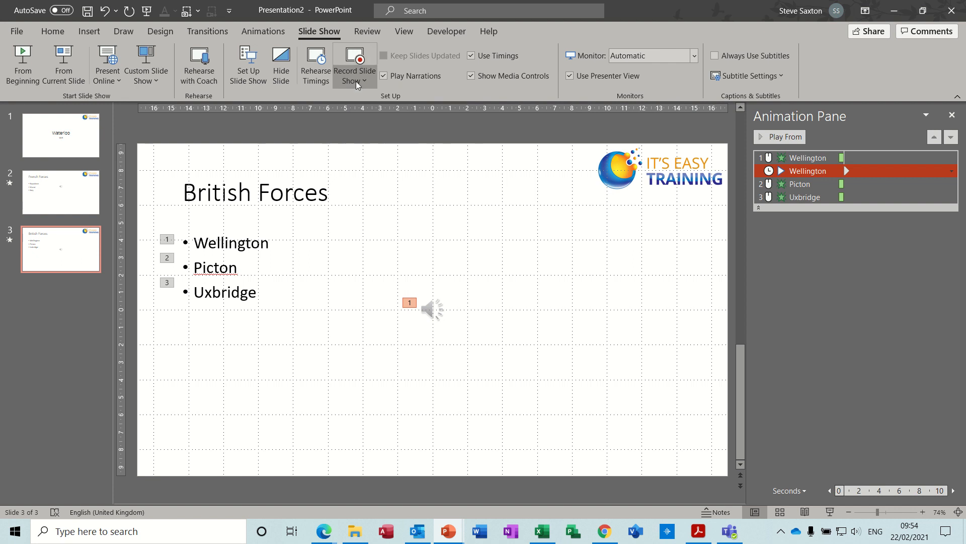